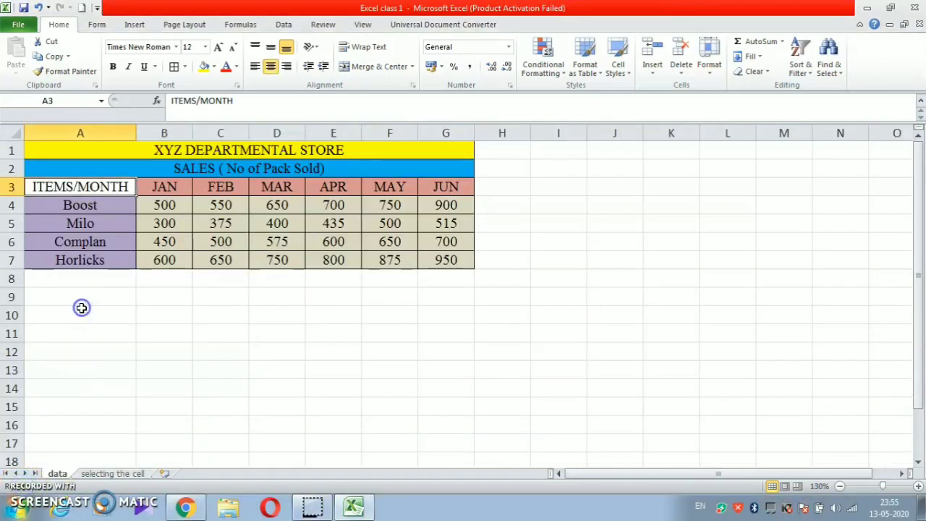
Select the block A3:B7, from the ITEMS/MONTH header through the Horlicks value for JAN
click(82, 308)
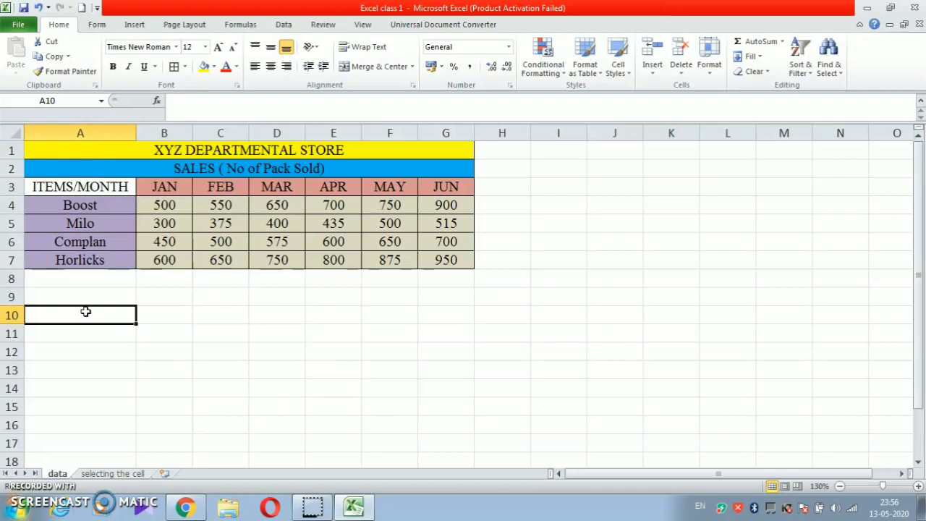
key(Up)
key(Up)
key(Up)
key(Up)
key(Up)
key(Up)
key(Up)
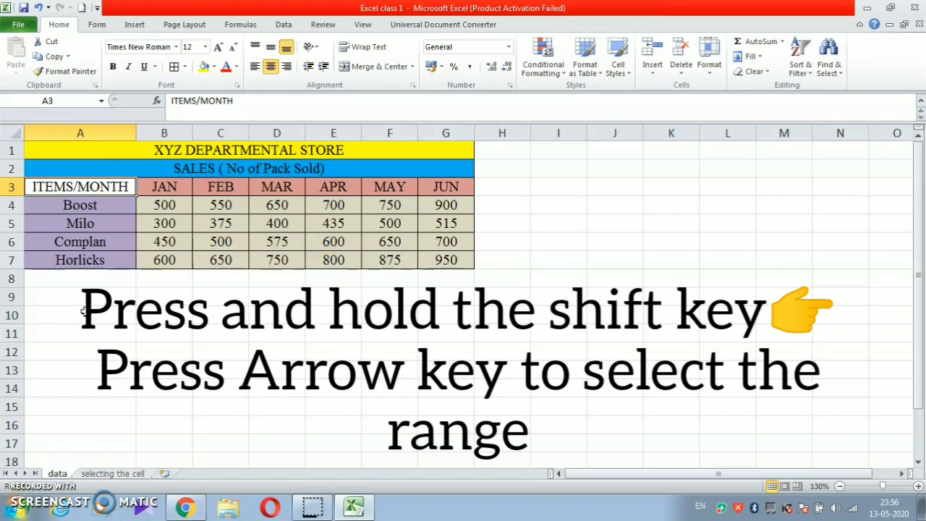
key(shift+Down)
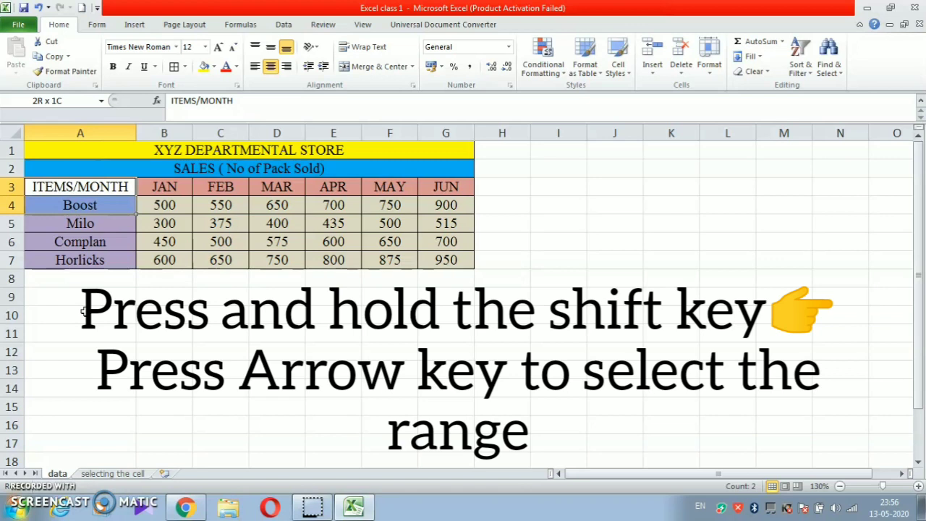
key(shift+Down)
key(shift+Down)
key(shift+Down)
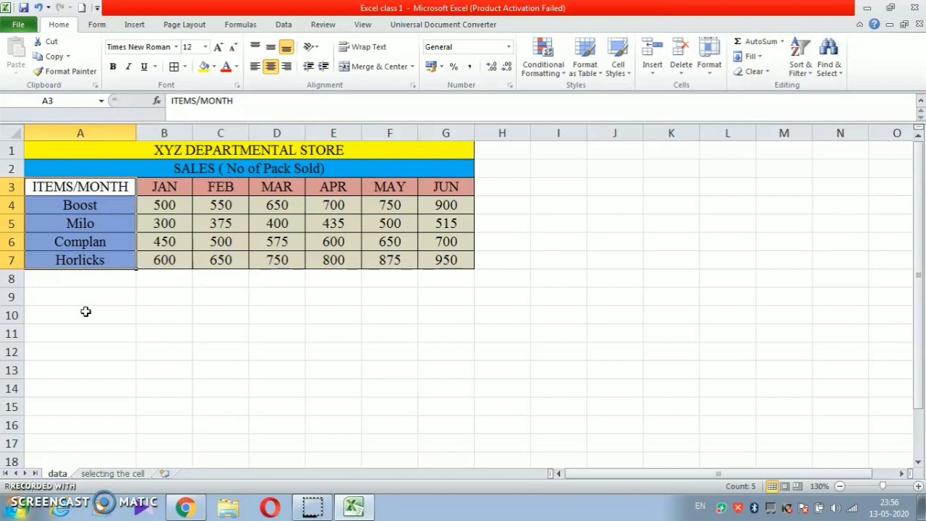
key(shift+Right)
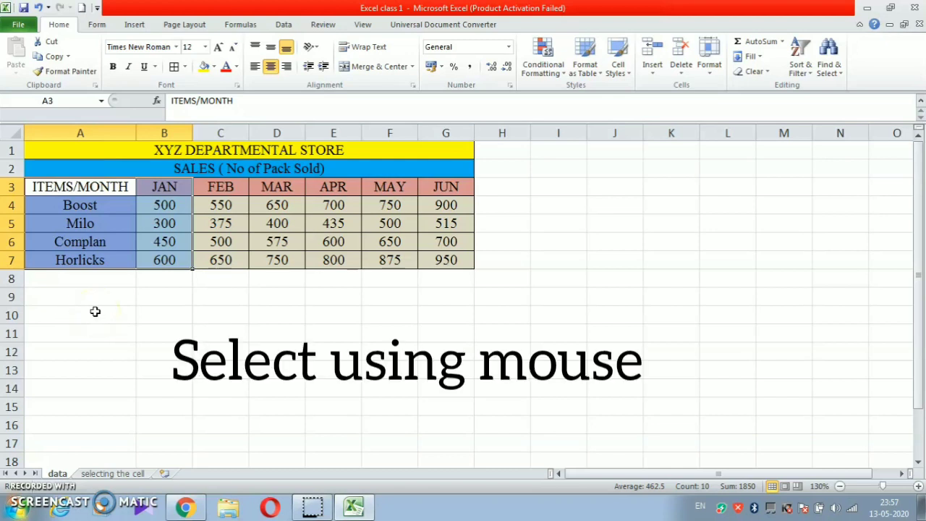
click(90, 313)
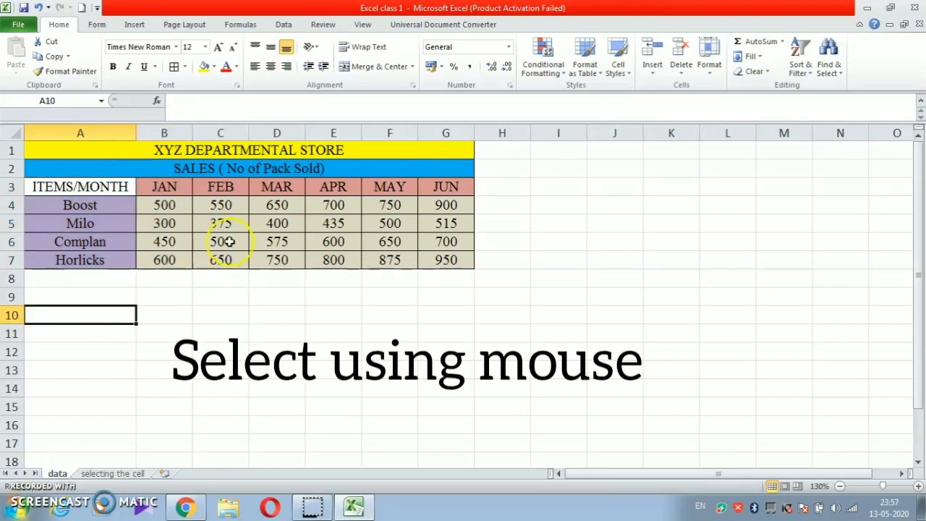
Select the header row range A3:G3, from ITEMS/MONTH through JUN
click(127, 186)
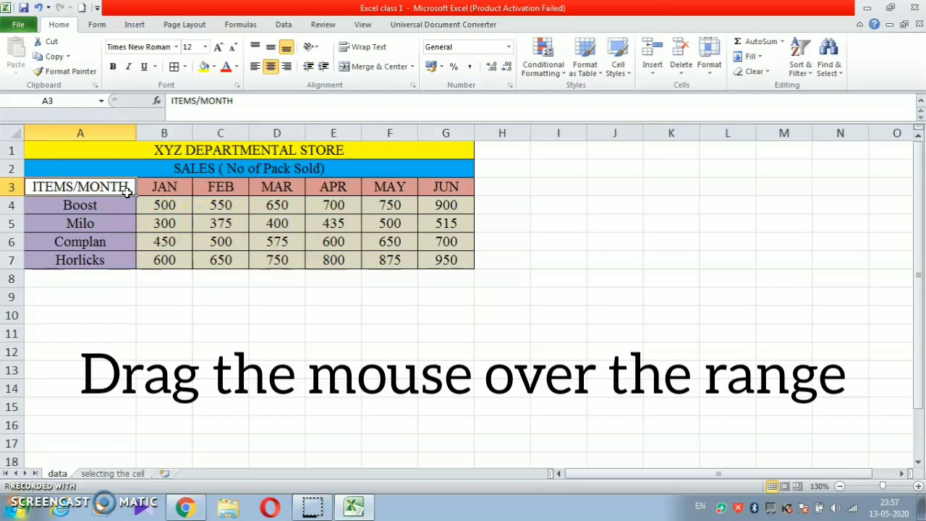
drag(134, 188, 443, 189)
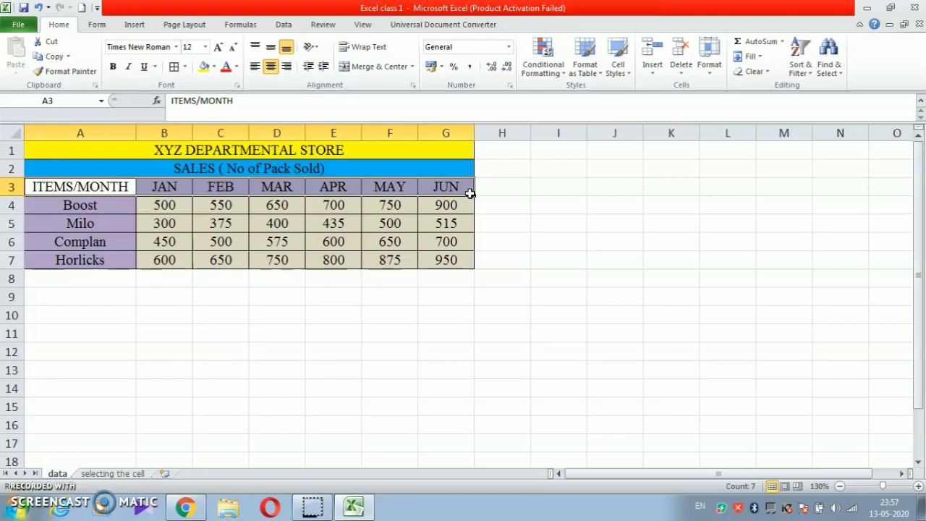
click(511, 239)
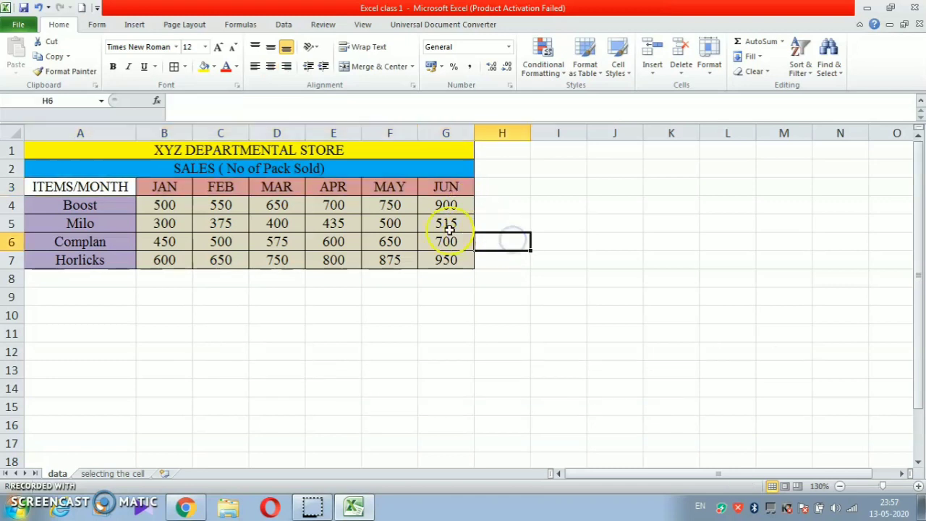
click(127, 187)
drag(126, 187, 436, 188)
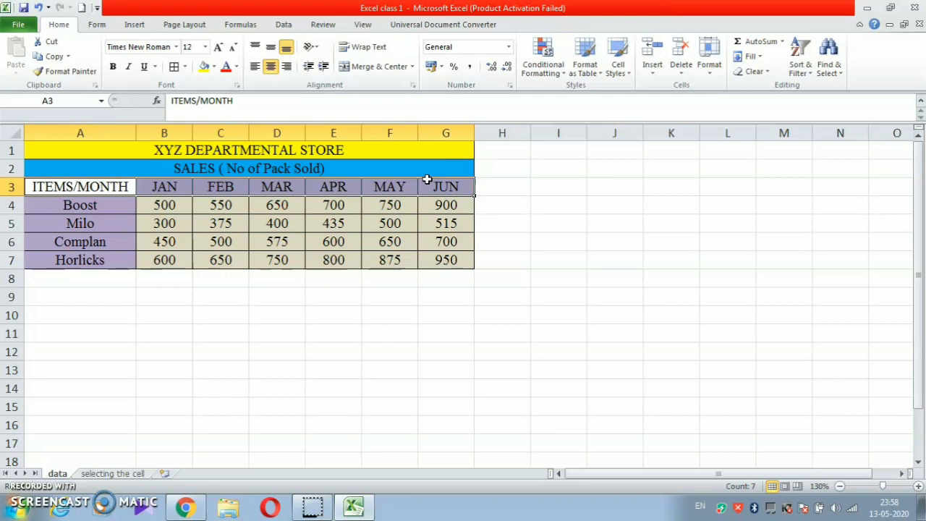
click(518, 301)
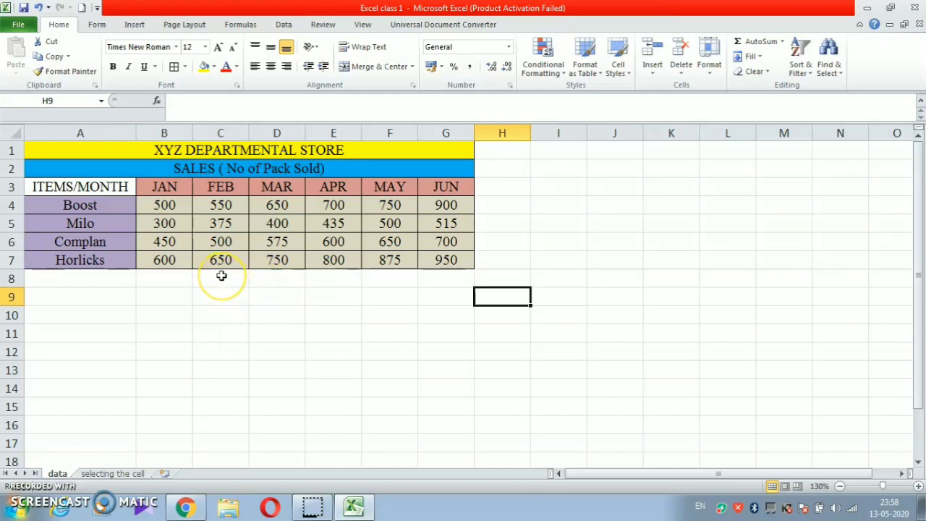
Select the item names column A3:A7, including the ITEMS/MONTH header, as the first range
click(110, 187)
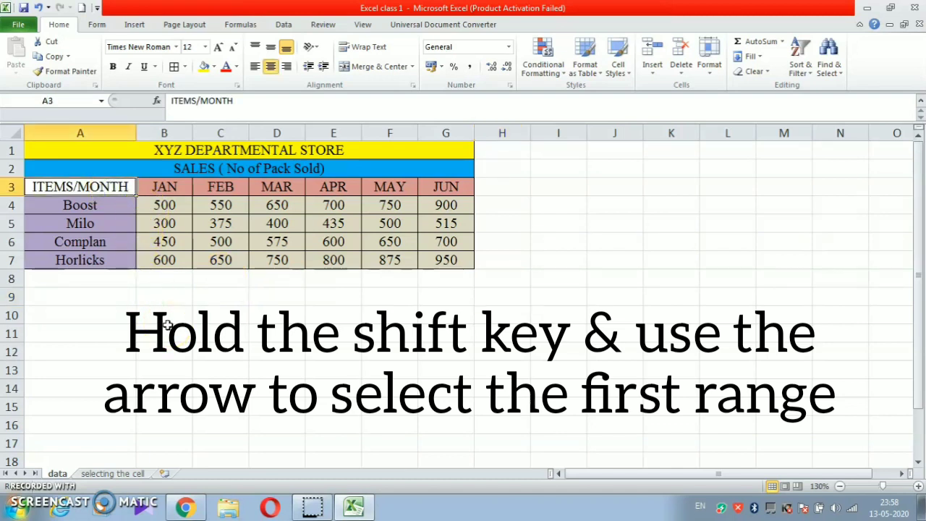
key(shift+Down)
key(shift+Down)
key(shift+Down)
key(shift+Down)
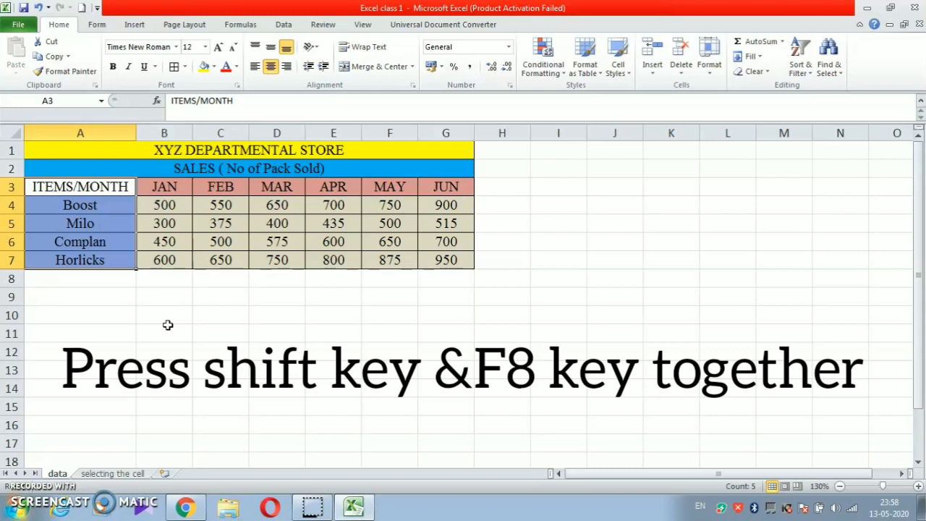
Add the non-adjacent FEB column range C3:C7 to the current selection
key(shift+F8)
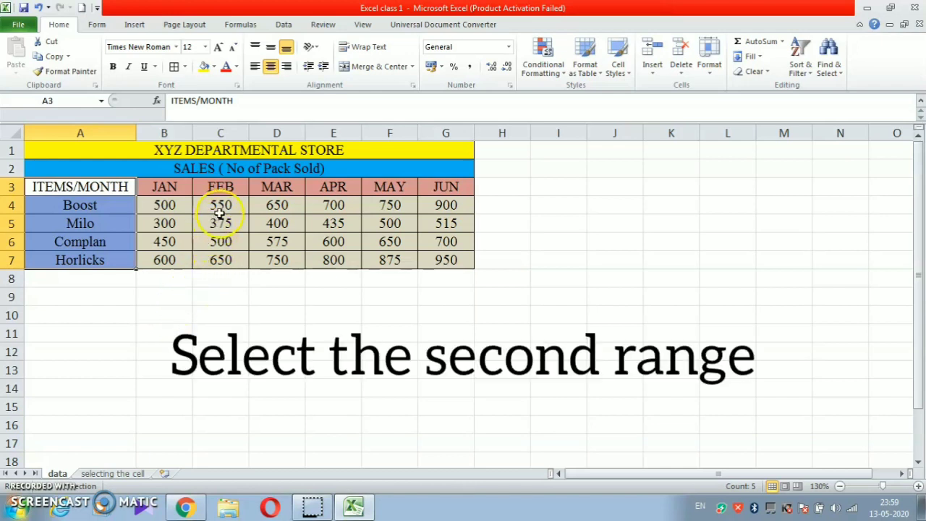
click(232, 187)
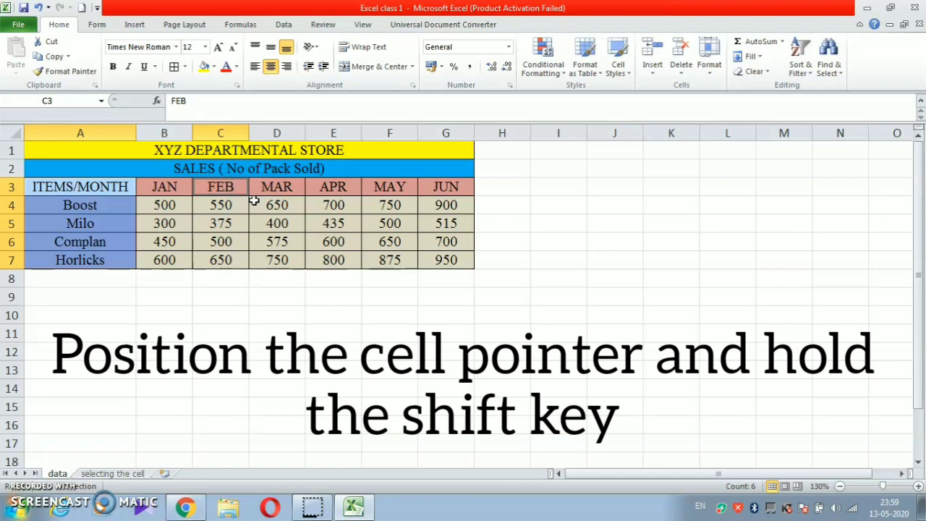
key(shift+Down)
key(shift+Down)
key(shift+Down)
key(shift+Down)
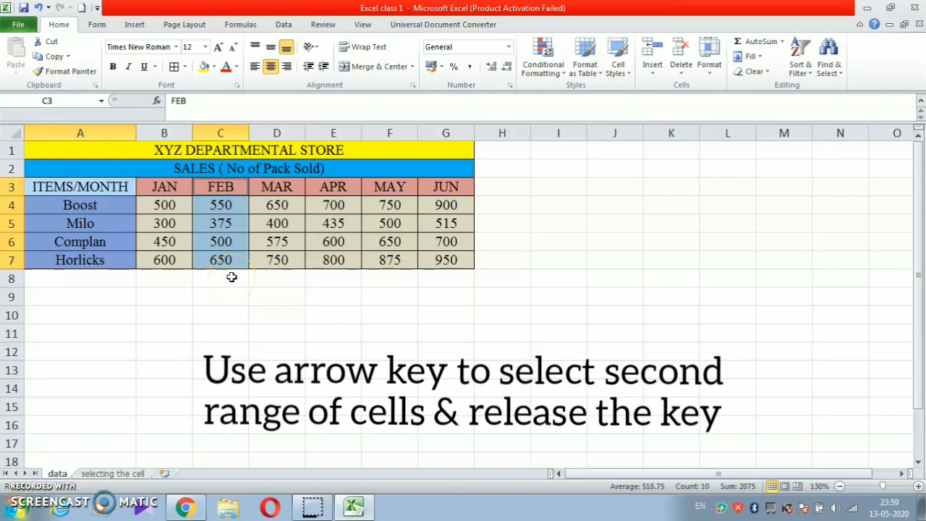
Add the APR column range E3:E7 to the selected item names and FEB ranges
key(shift+F8)
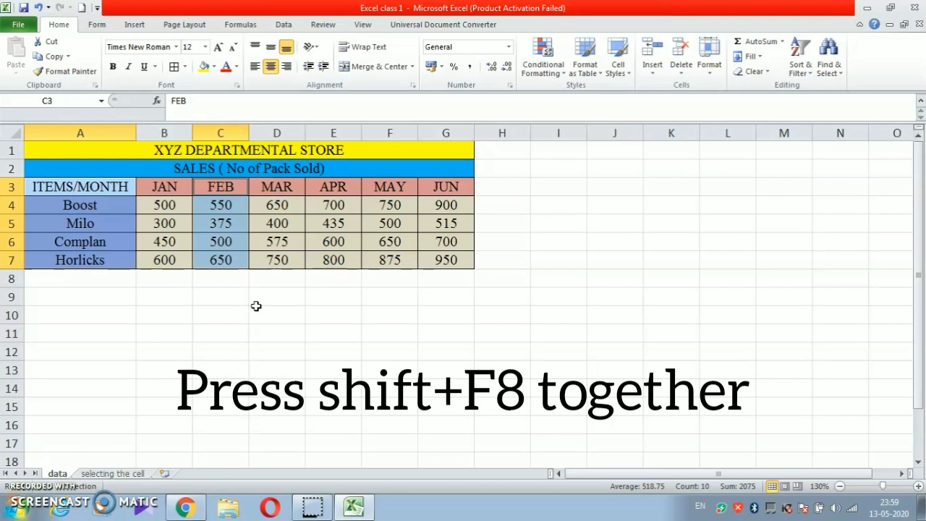
click(245, 259)
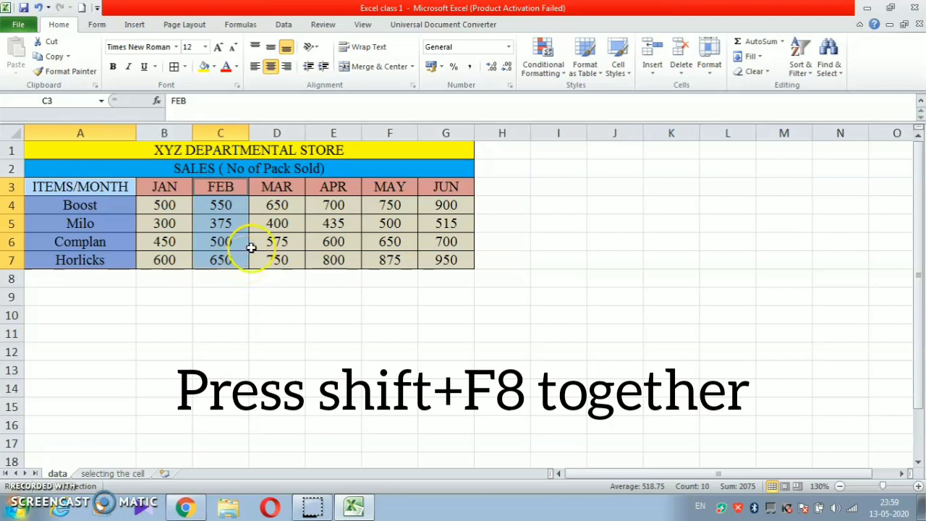
key(shift+F8)
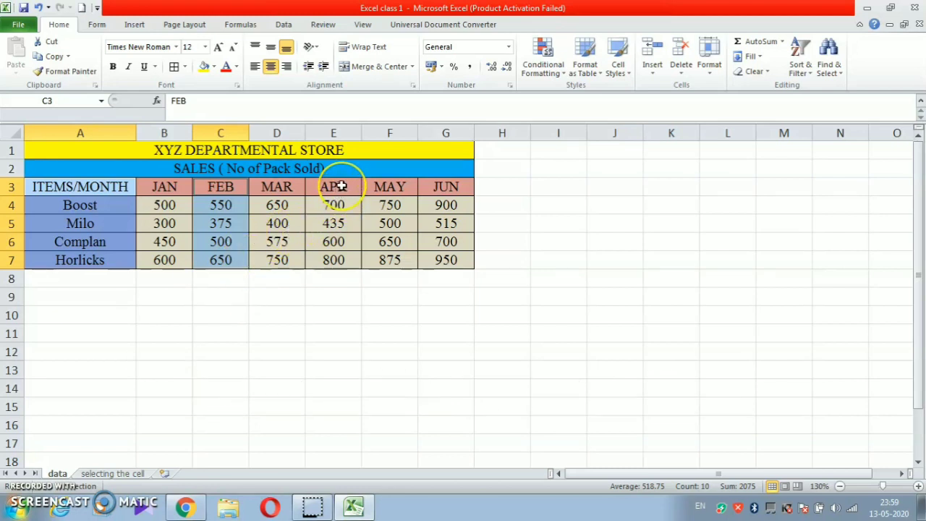
click(341, 186)
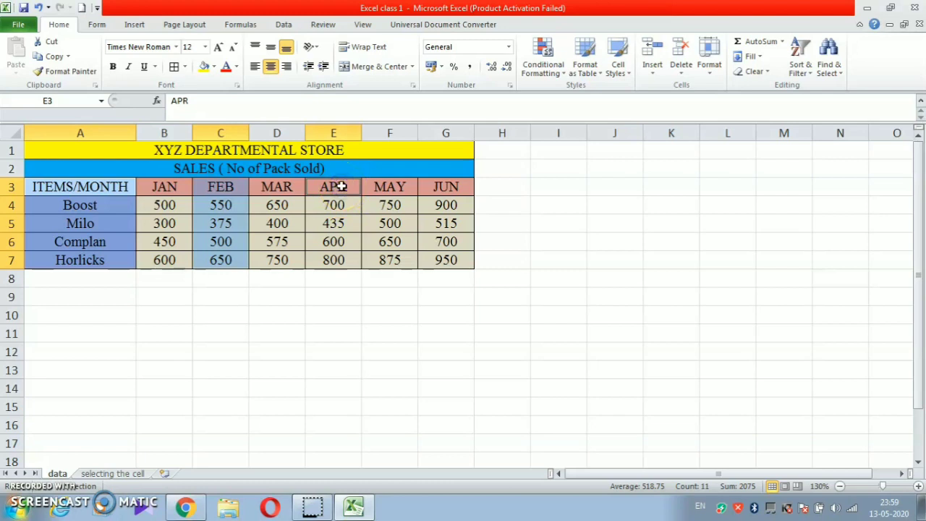
key(shift+Down)
key(shift+Down)
key(shift+Down)
key(shift+Down)
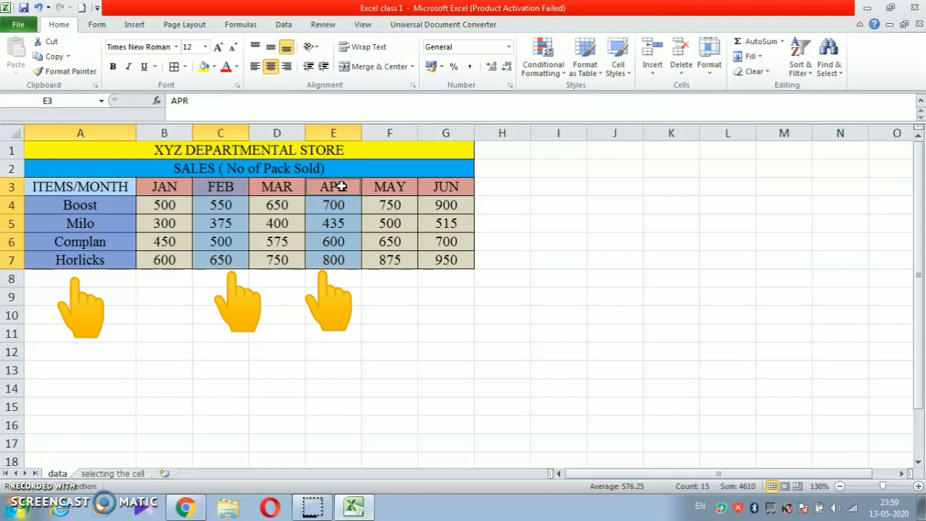
Extend the multiple selection with the JUN column range G3:G7
ctrl+click(459, 189)
key(shift+Down)
key(shift+Down)
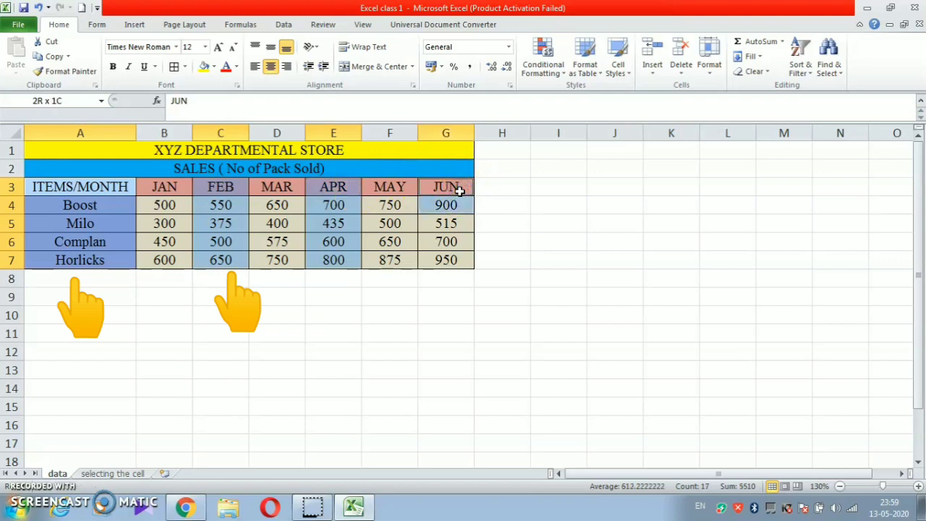
key(shift+Down)
key(shift+Down)
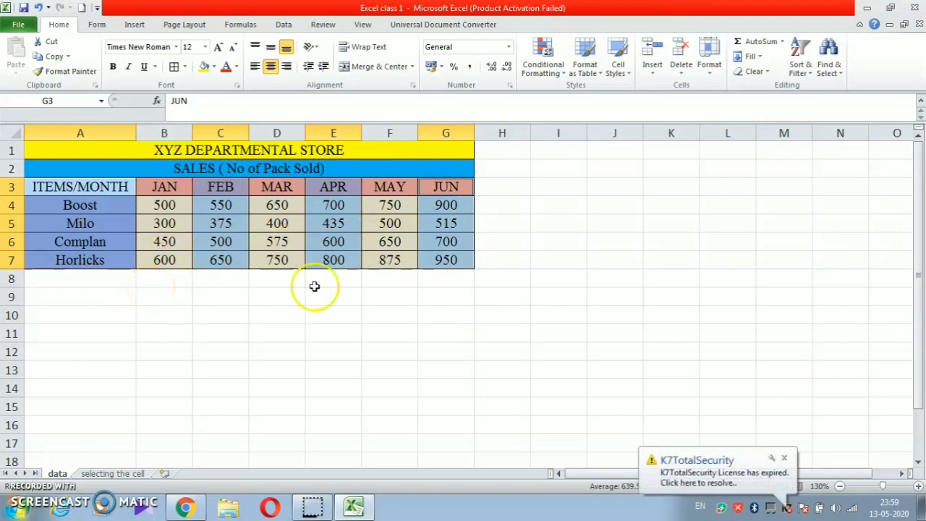
Copy the selected item names, FEB, APR and JUN ranges and paste them starting at cell D9
key(ctrl+c)
scroll(314, 287, down, 2)
scroll(289, 282, up, 1)
scroll(272, 278, up, 1)
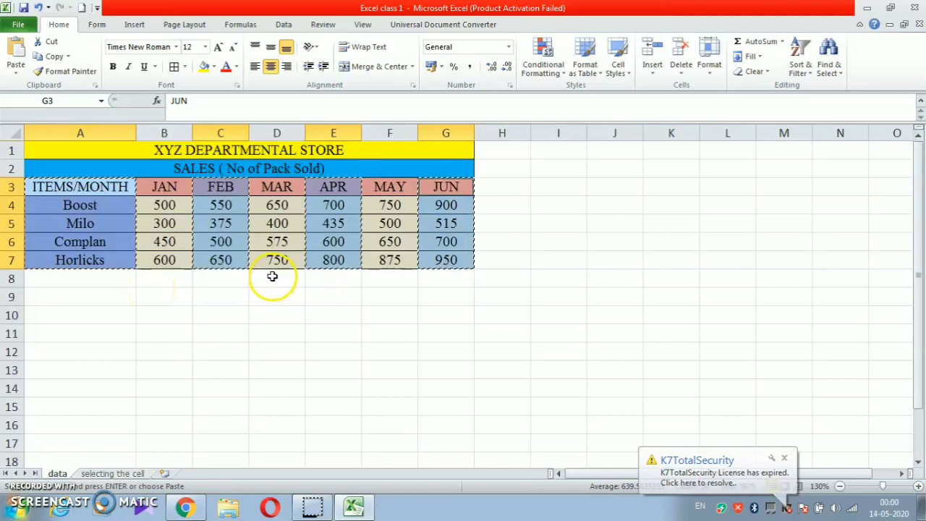
click(253, 300)
key(ctrl+v)
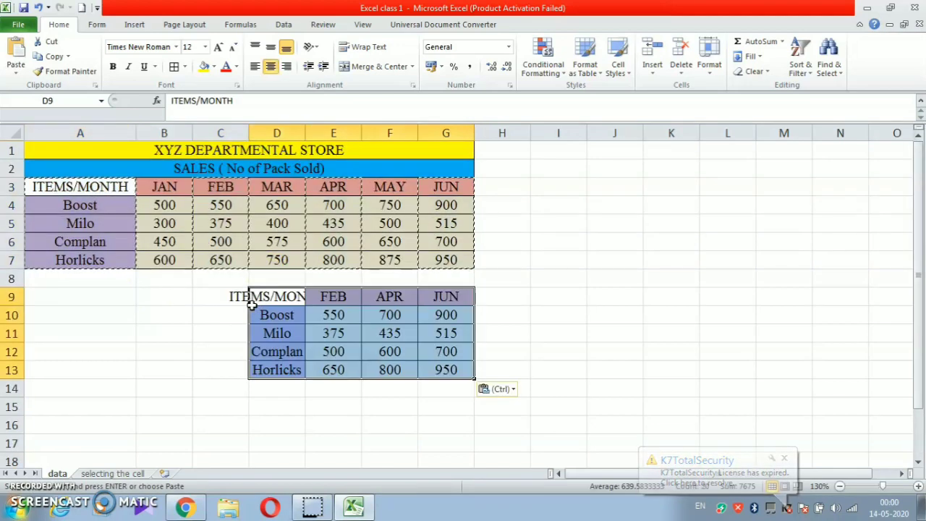
click(258, 314)
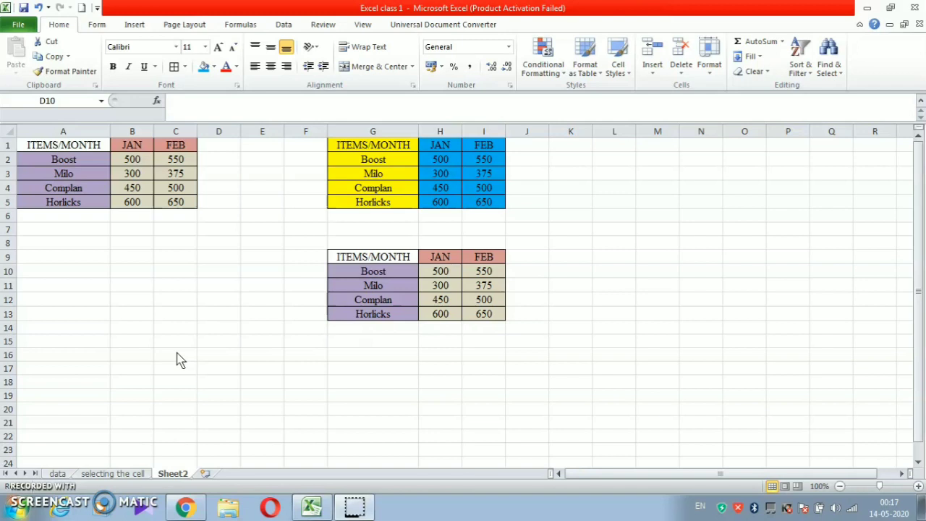
Fill the ITEMS/MONTH column of the lower table on Sheet2 (G9:G13) with red
click(172, 352)
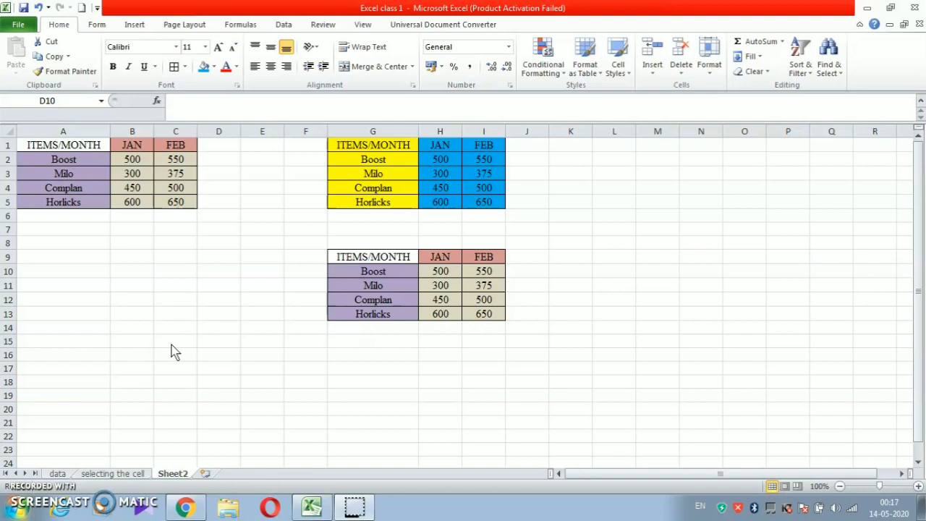
drag(379, 255, 385, 307)
click(384, 266)
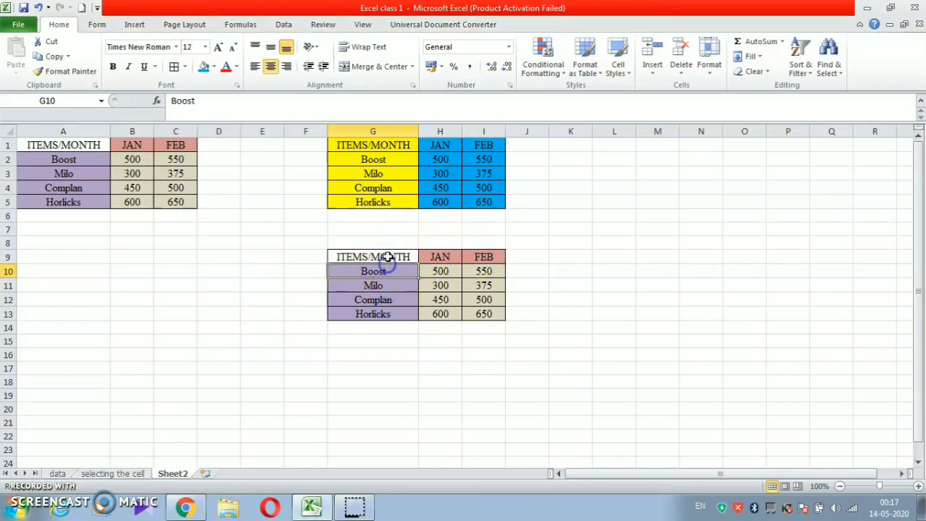
drag(384, 259, 387, 309)
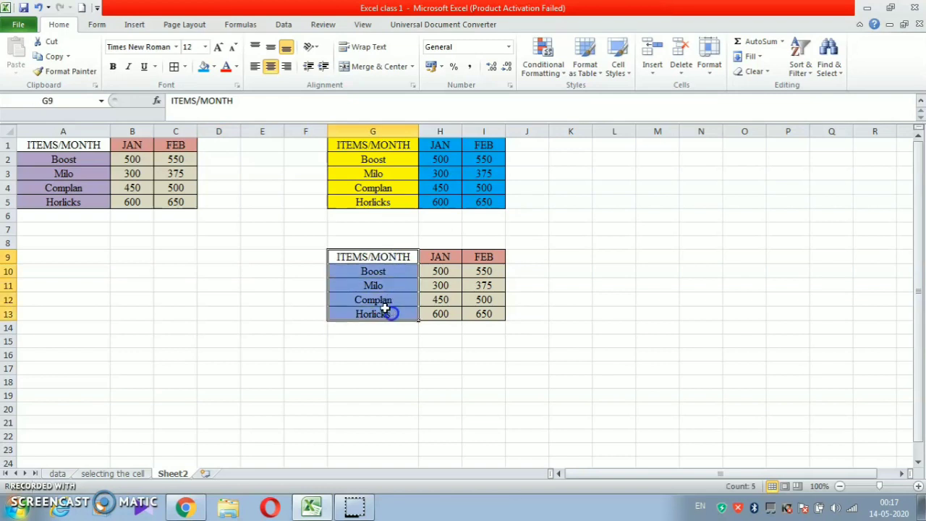
click(213, 67)
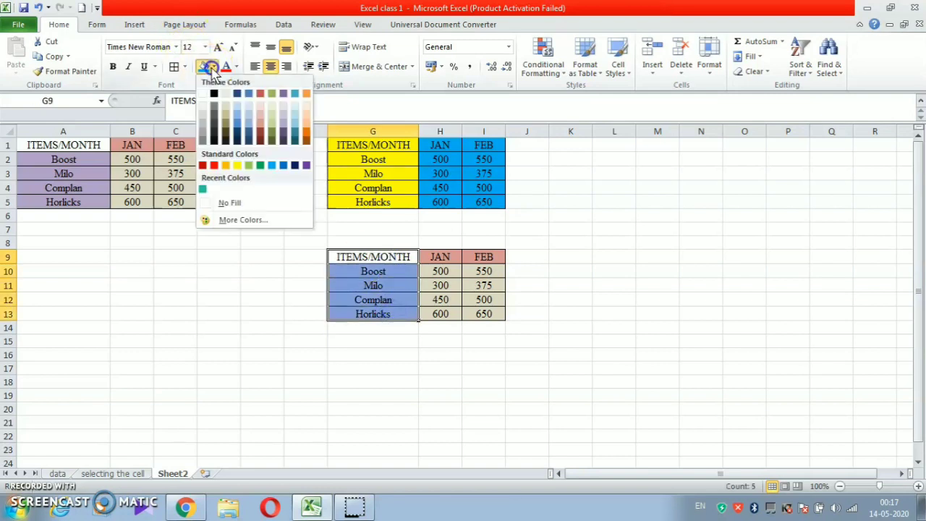
click(214, 165)
Fill the JAN and FEB columns of the lower table (H9:I13) with light green
drag(440, 256, 480, 310)
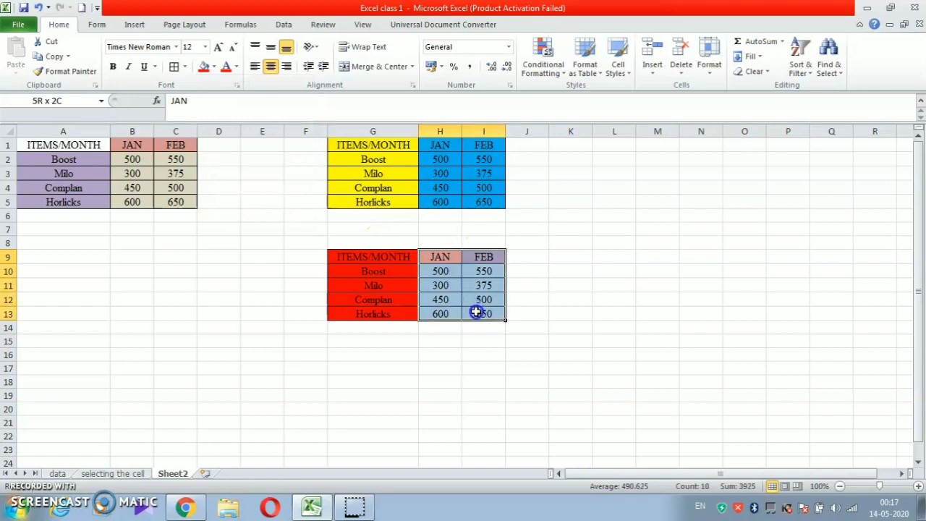
click(211, 67)
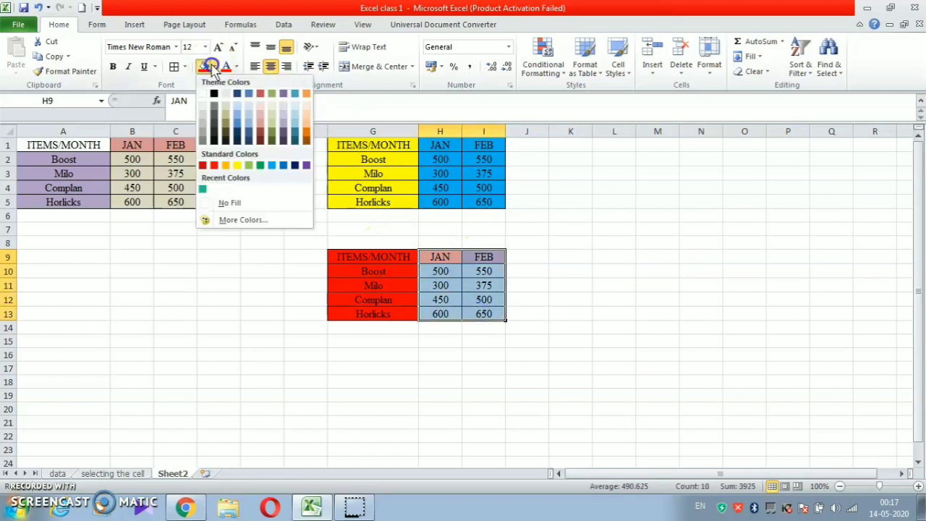
click(248, 165)
click(532, 333)
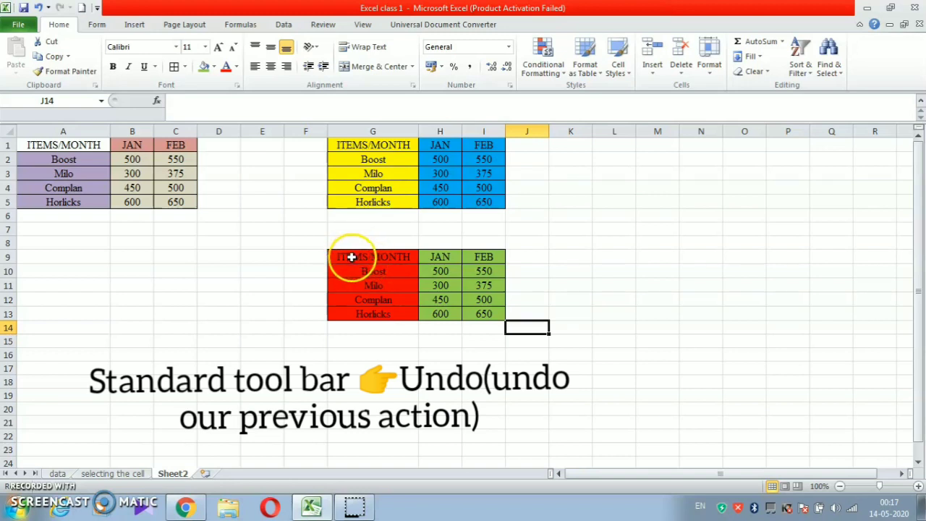
Undo the green fill on the lower table's JAN and FEB columns
click(39, 8)
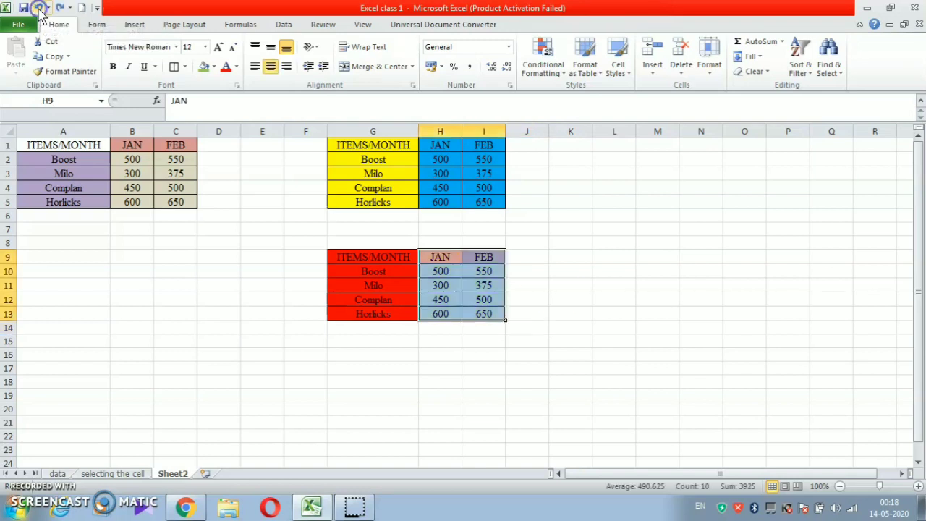
click(263, 309)
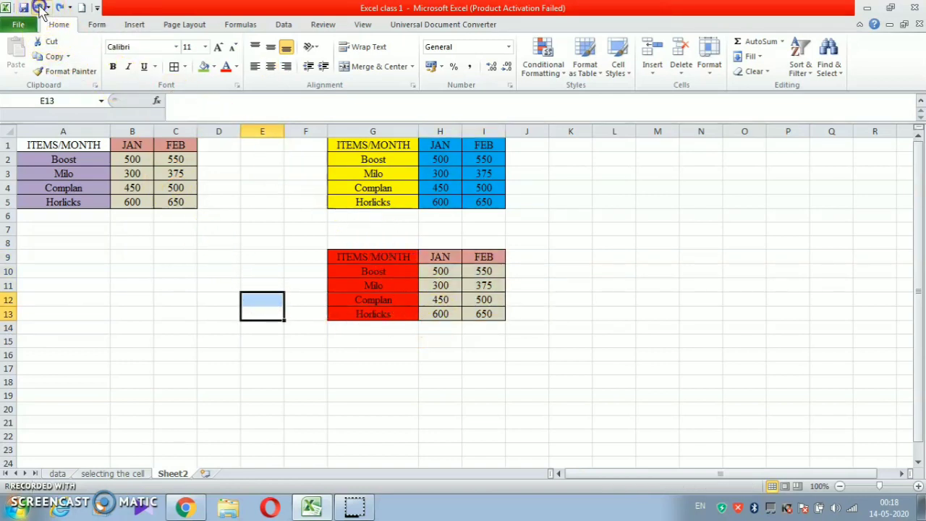
Undo the red fill on the lower table's ITEMS/MONTH column and review the list of undoable actions
click(39, 7)
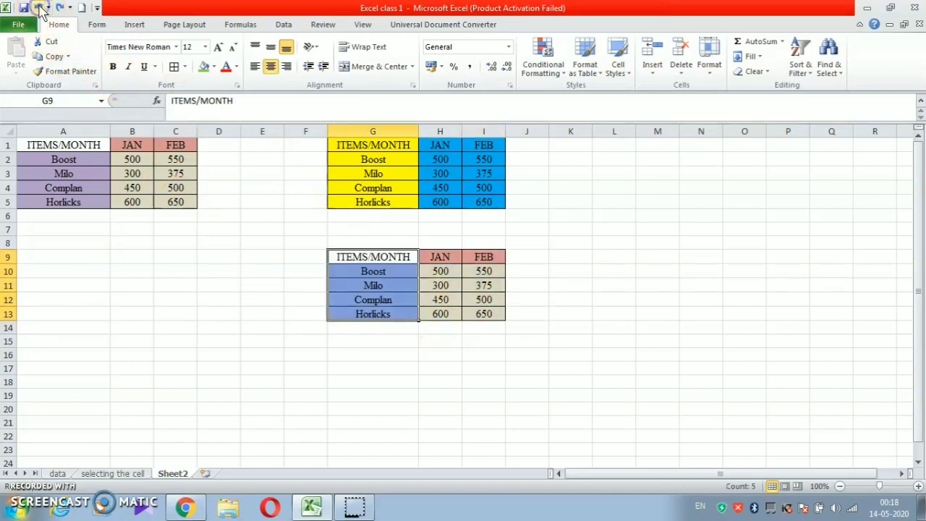
click(396, 367)
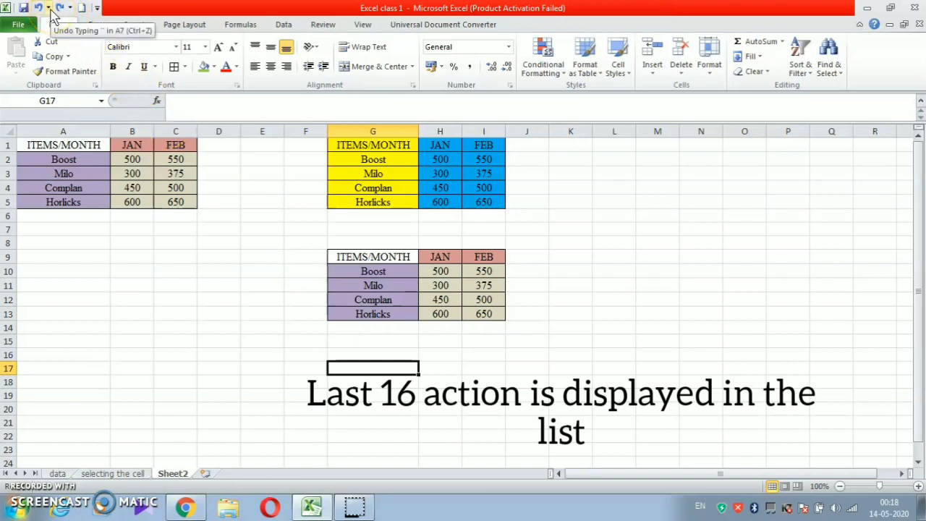
click(49, 8)
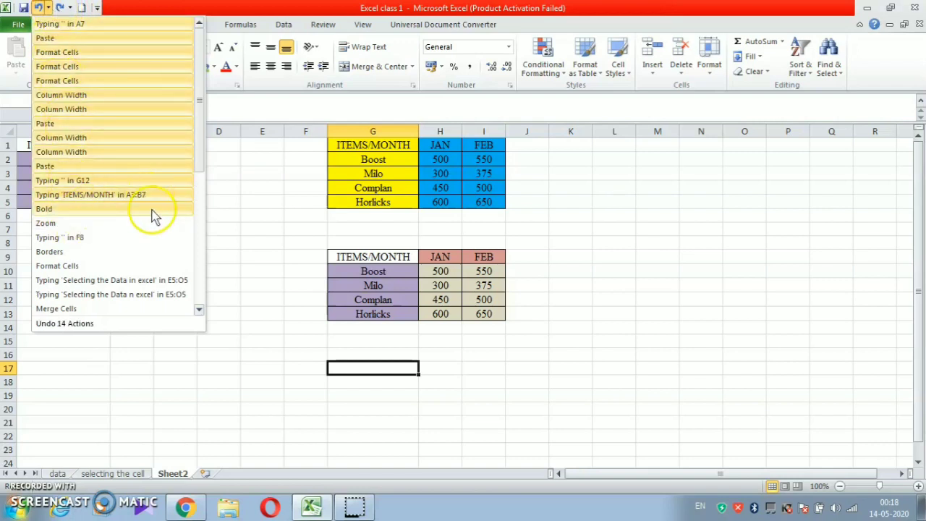
click(225, 297)
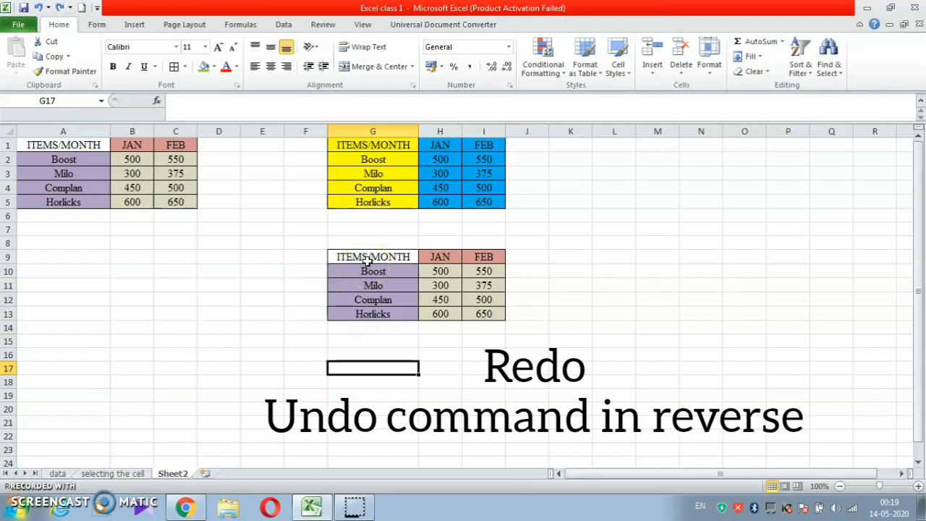
Redo the red fill on G9:G13 and the light green fill on H9:I13
click(62, 10)
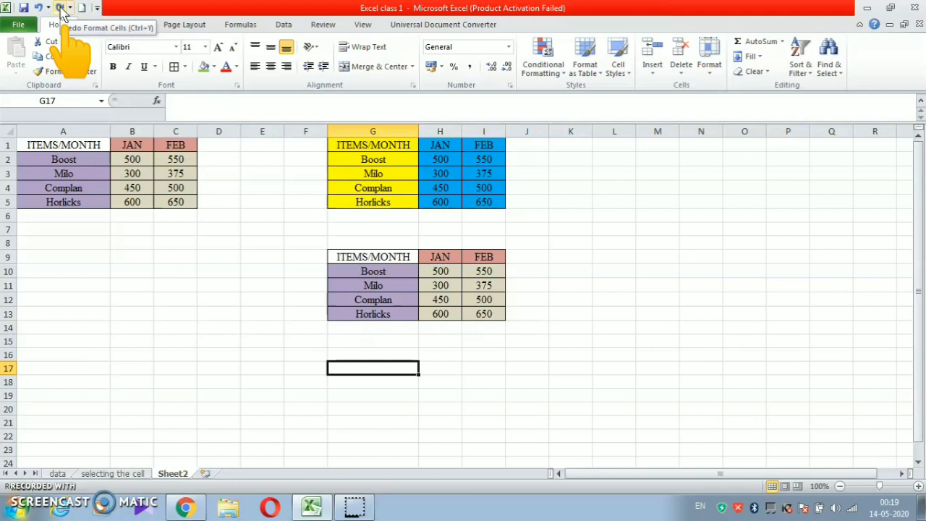
click(62, 11)
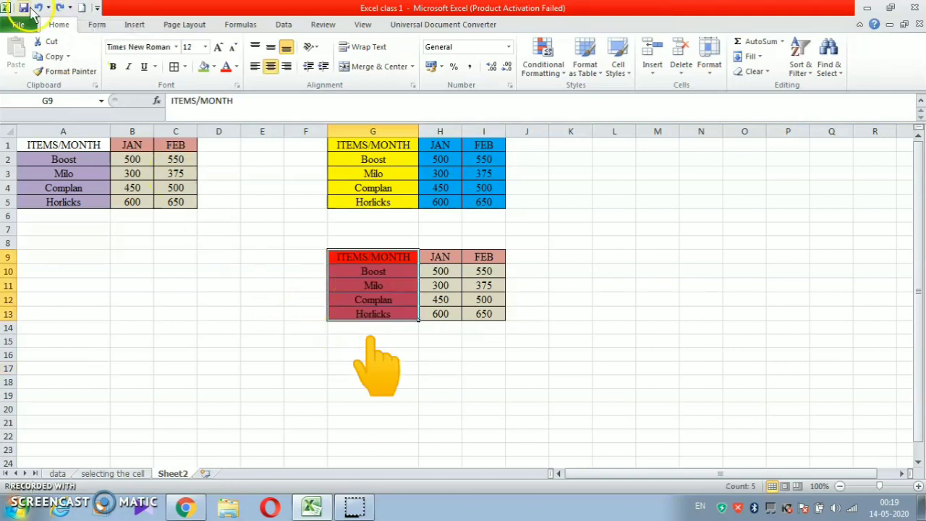
click(61, 8)
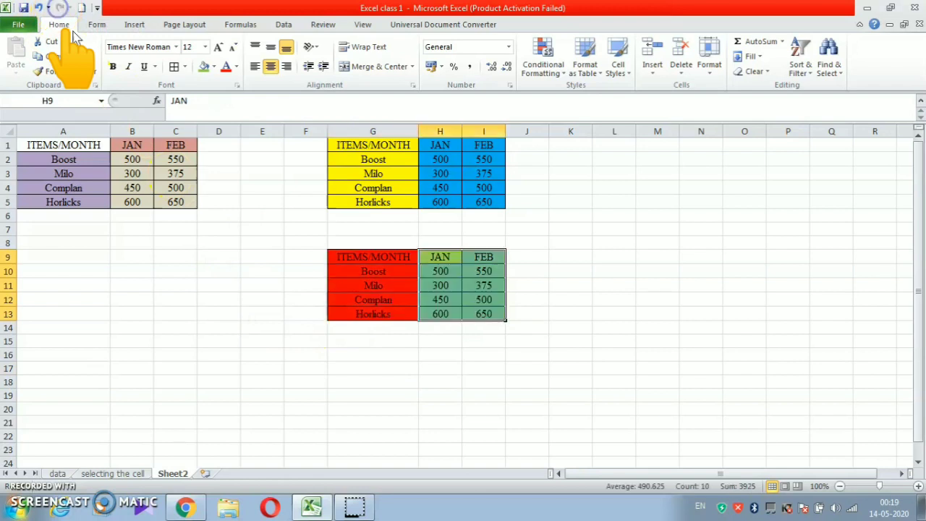
click(300, 341)
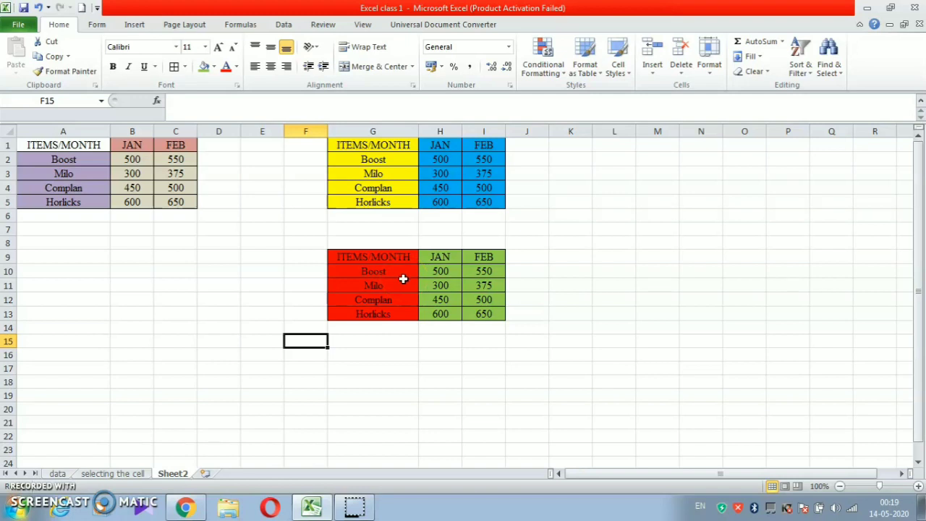
Undo the lower table's light green fill and red fill again
key(ctrl+z)
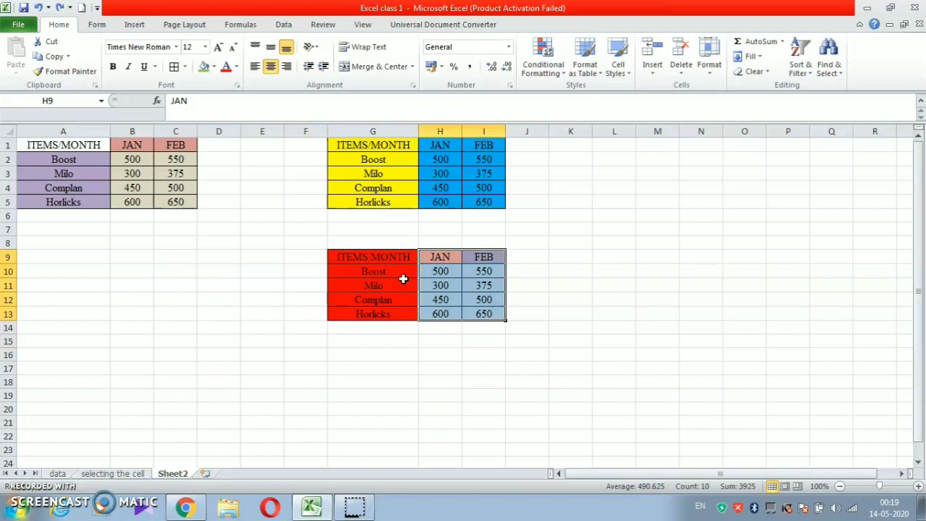
key(ctrl+z)
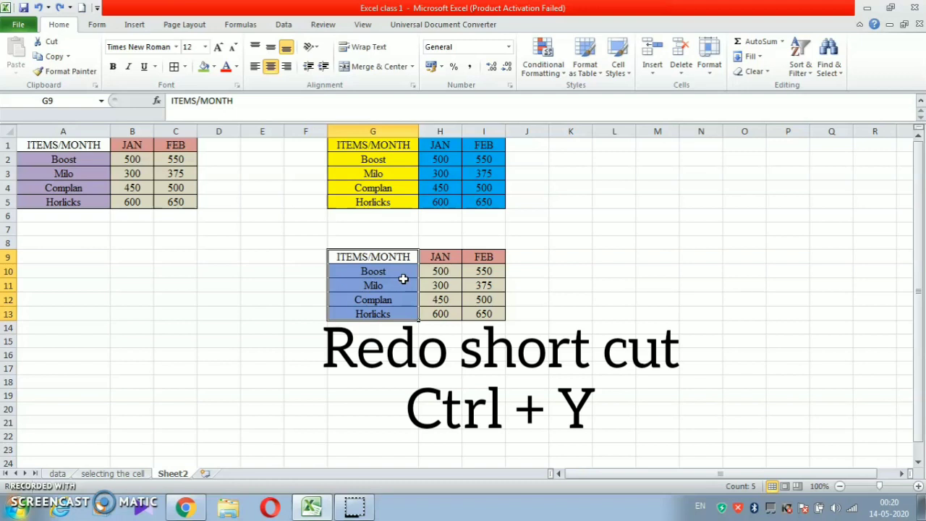
Reapply both undone fills on the lower table, red for ITEMS/MONTH and light green for JAN and FEB
key(ctrl+y)
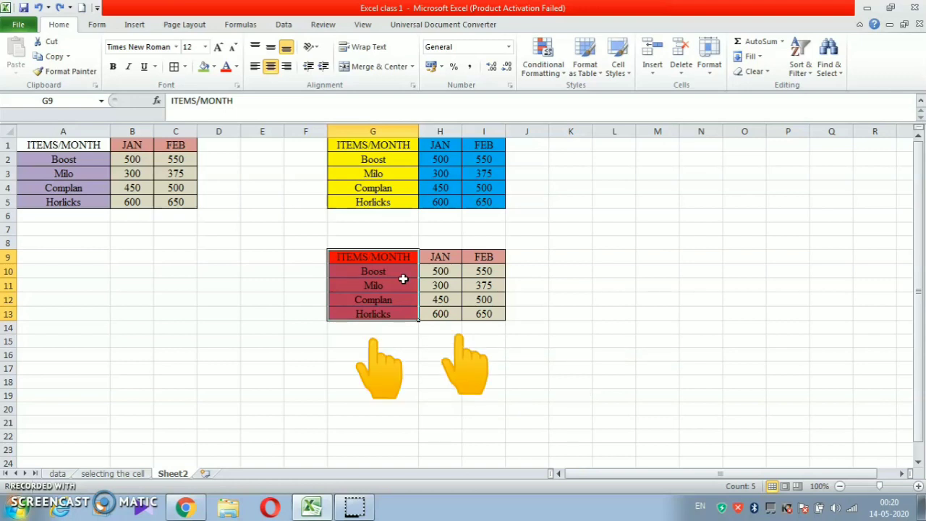
key(ctrl+y)
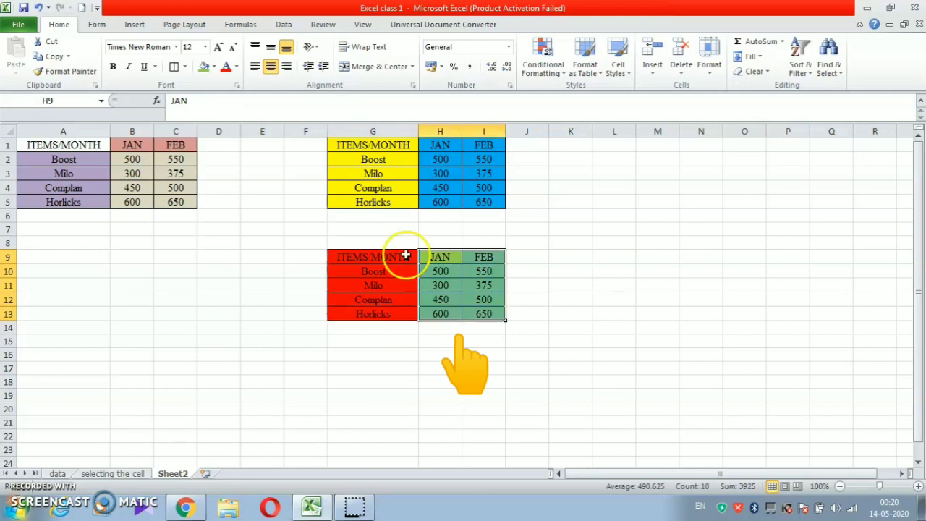
click(545, 314)
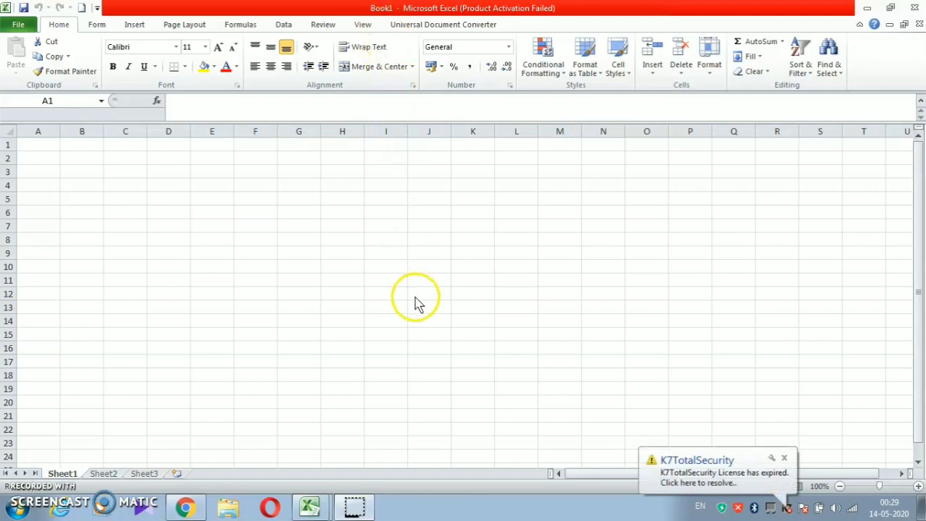
Switch to the Excel class 1 workbook and copy the whole sales table (A1:G7) on the data sheet
mouse_move(311, 508)
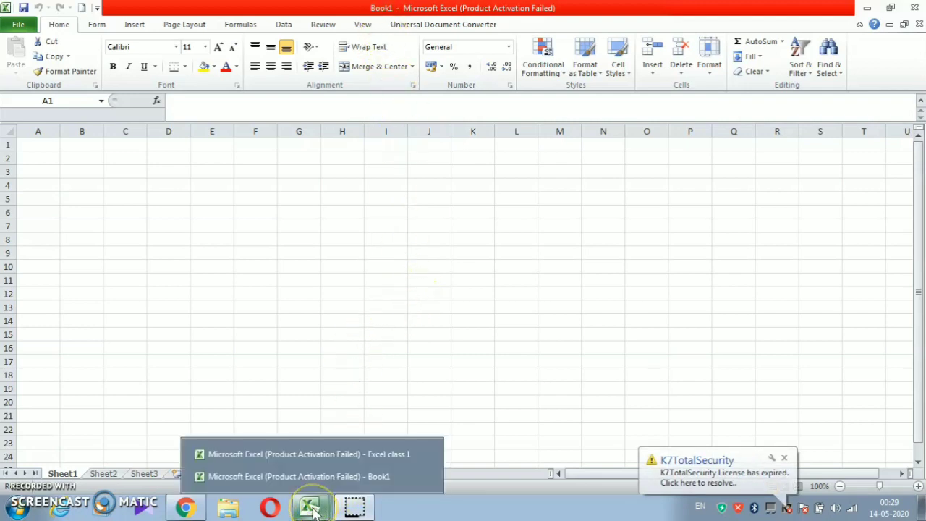
click(329, 454)
click(204, 243)
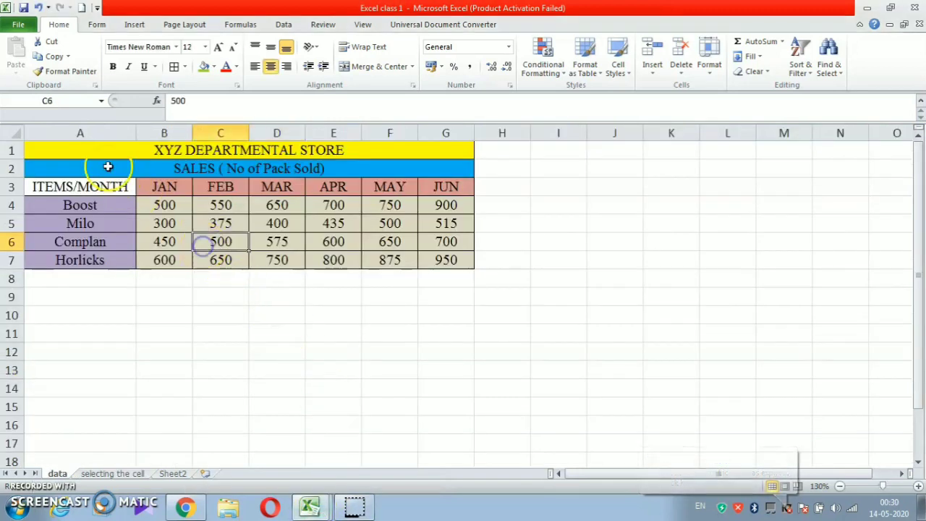
click(81, 145)
drag(82, 145, 212, 254)
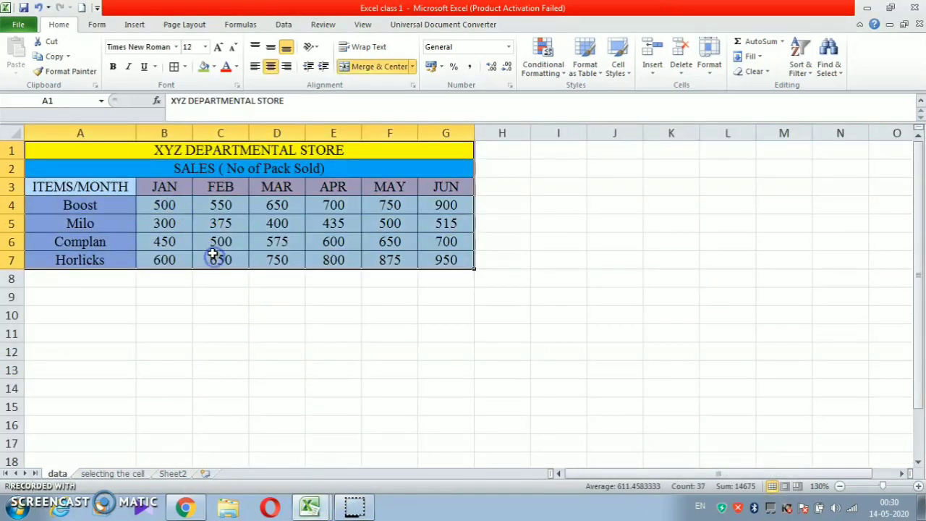
key(ctrl+c)
Paste the copied sales table into Book1 at cell A1 of Sheet1
click(309, 506)
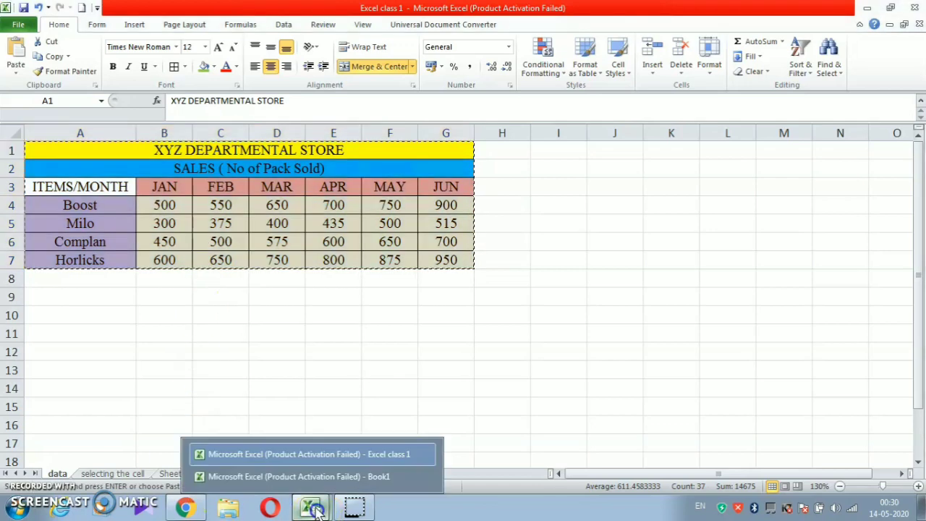
click(323, 478)
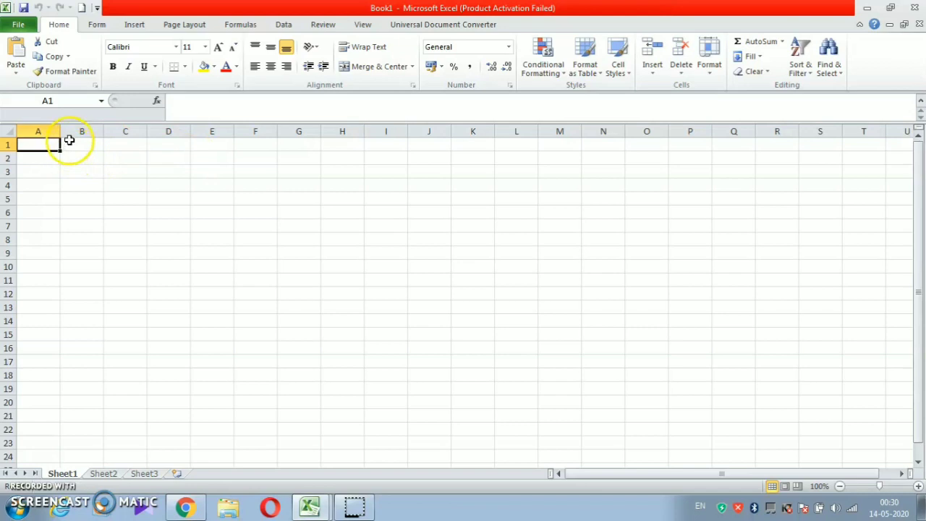
key(ctrl+v)
click(254, 313)
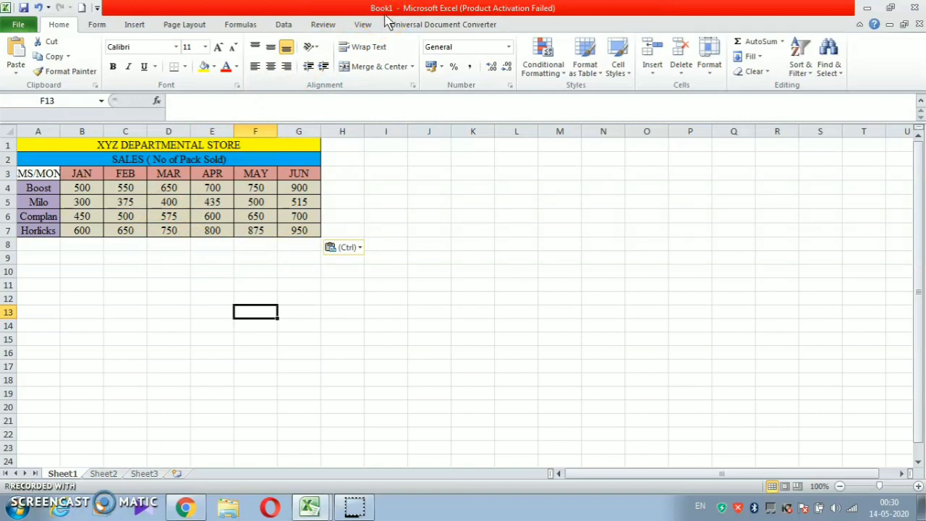
Save the workbook to the Desktop as an Excel Workbook named How to save
click(28, 29)
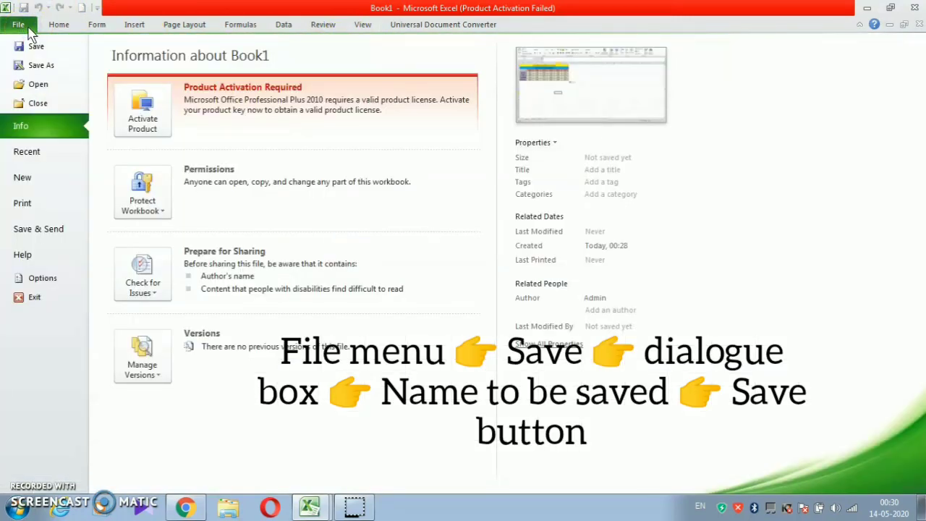
click(37, 45)
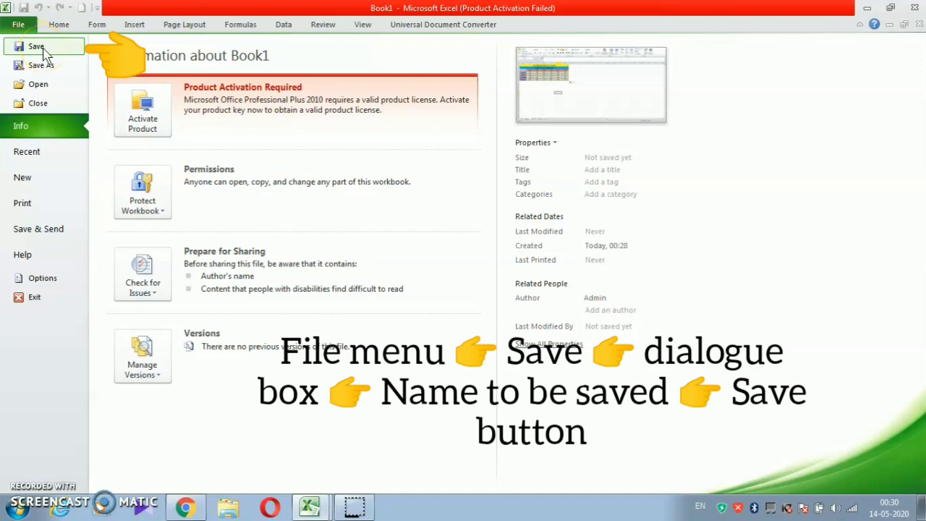
click(55, 53)
click(55, 52)
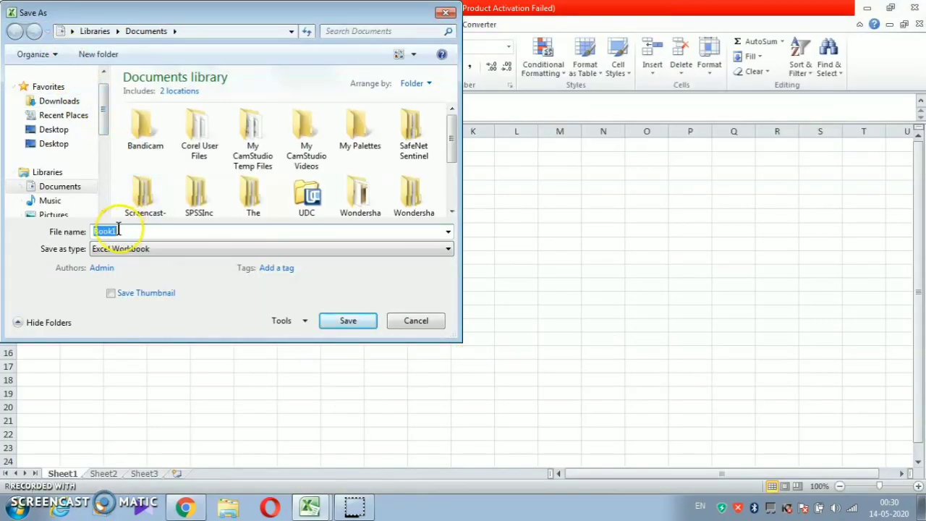
click(68, 145)
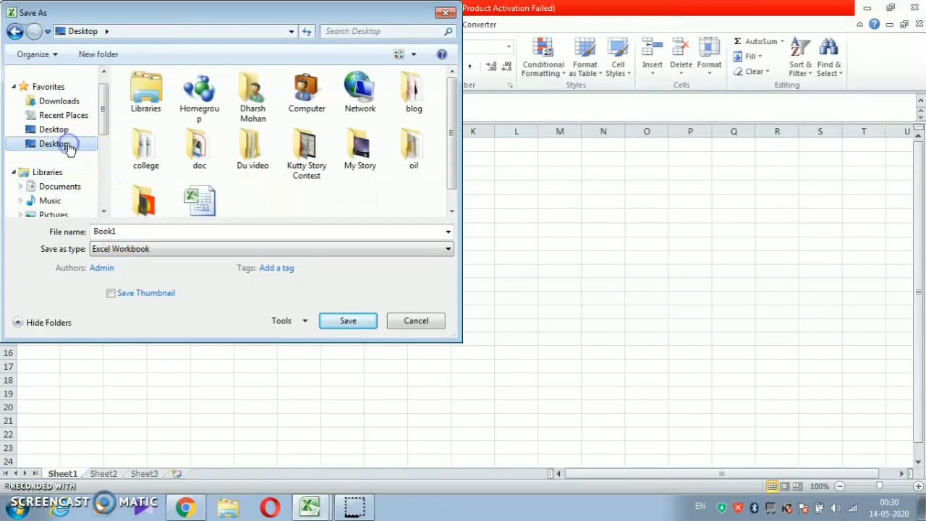
double_click(127, 231)
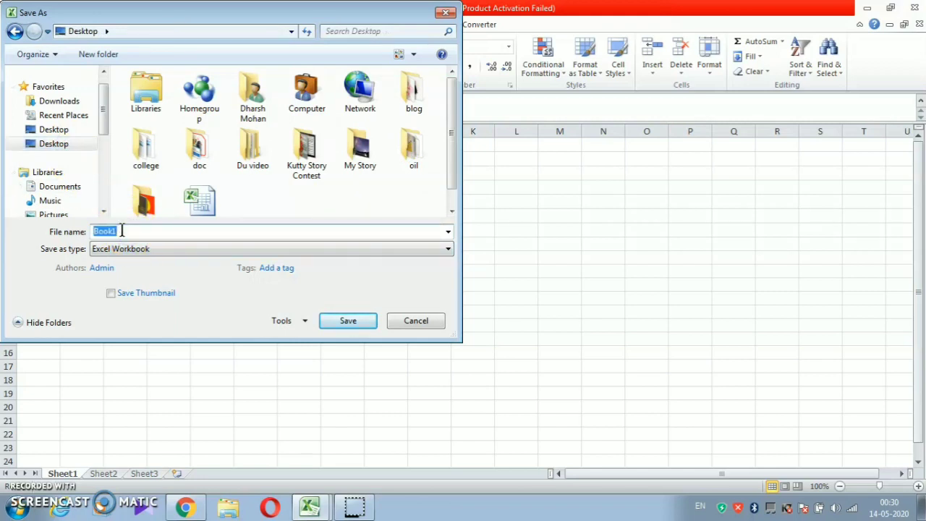
text(How to save)
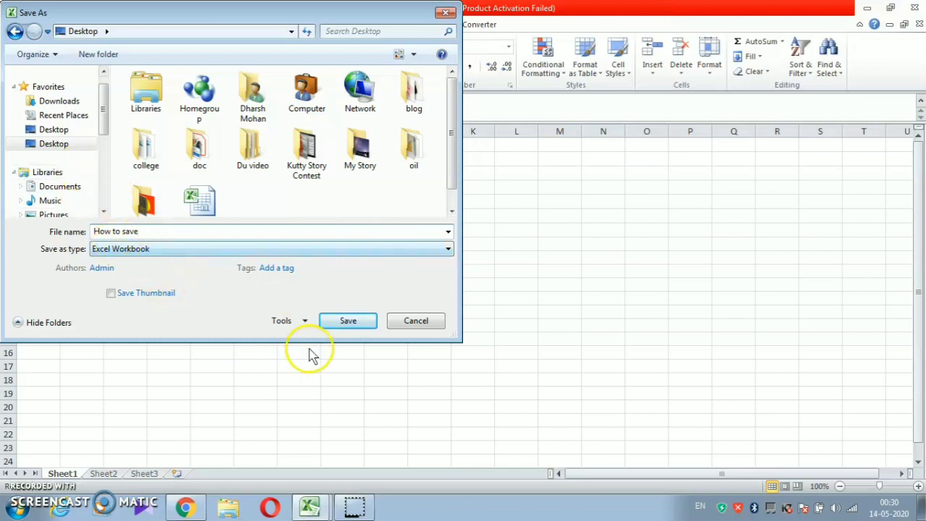
click(344, 325)
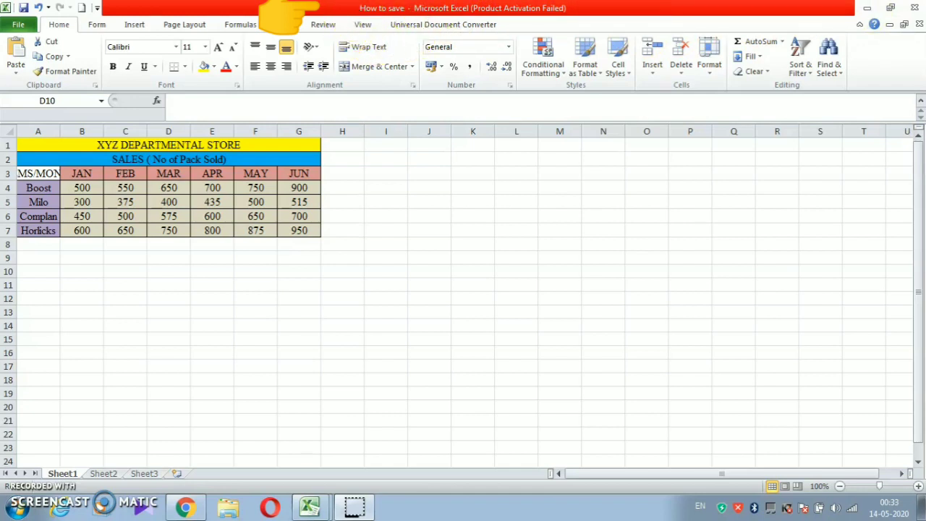
Check for the How to save file on the desktop and return to the How to save workbook
click(866, 10)
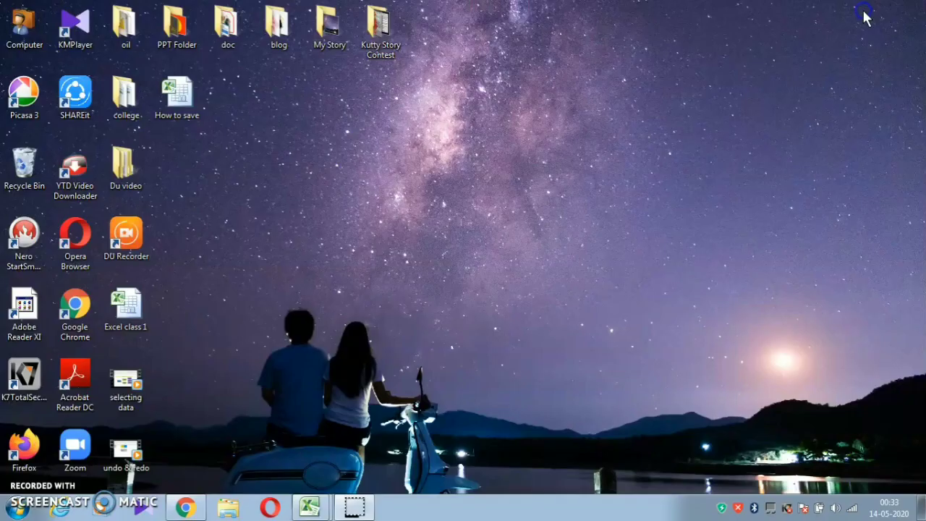
click(191, 126)
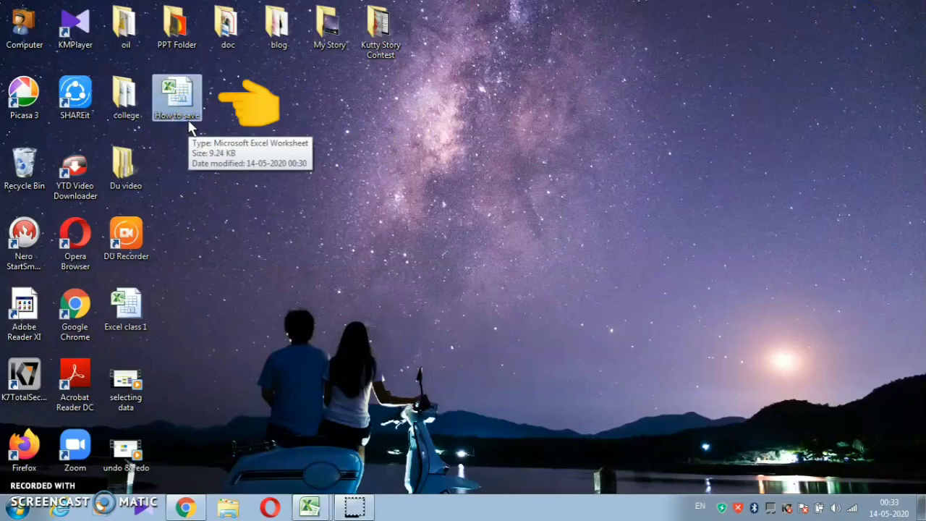
click(306, 507)
click(314, 477)
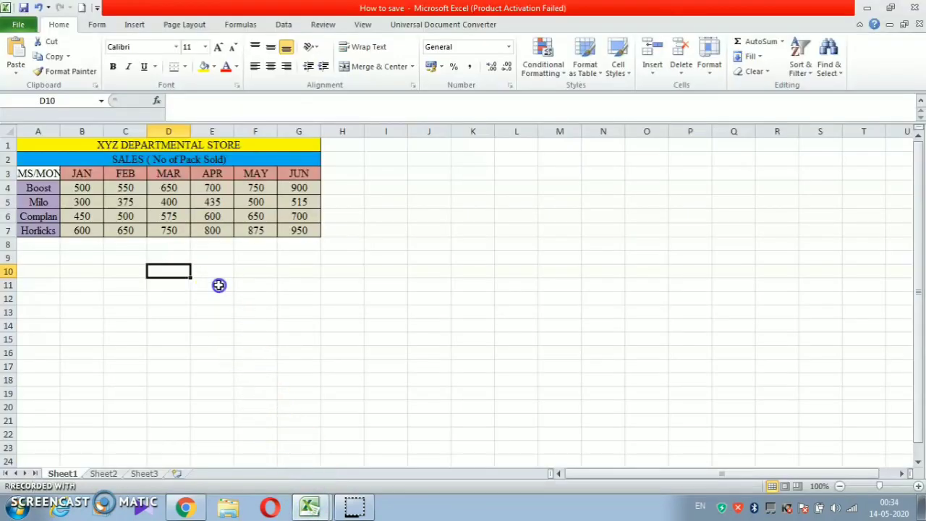
click(218, 283)
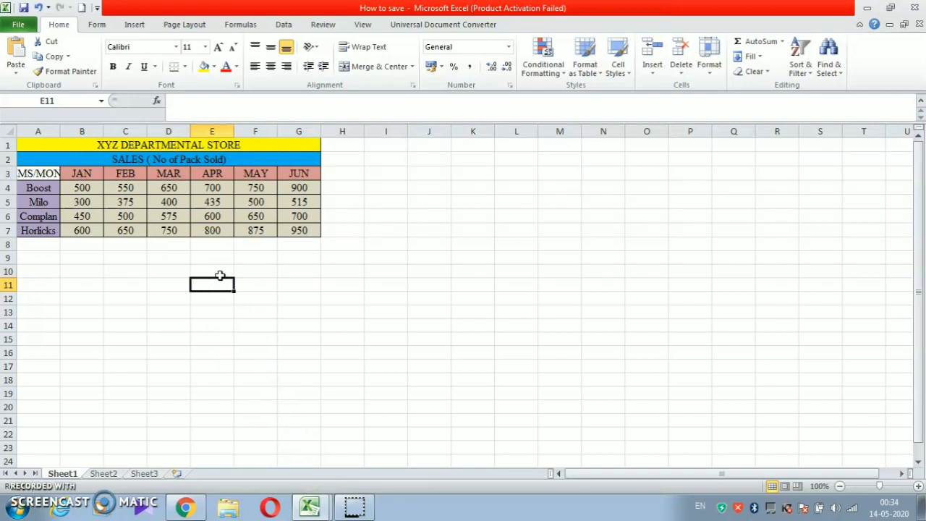
Open a new Excel workbook and enter the headings Name in A1 and class phone number in B1
click(22, 507)
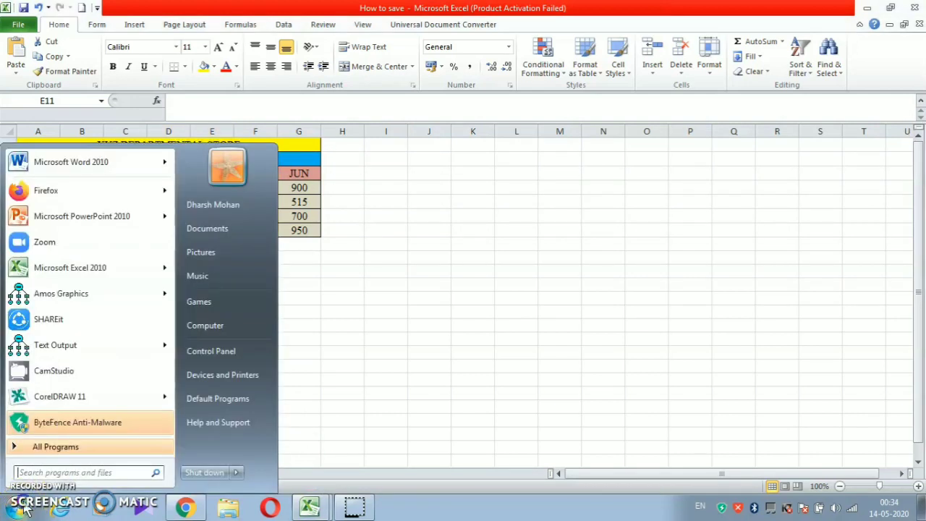
click(95, 267)
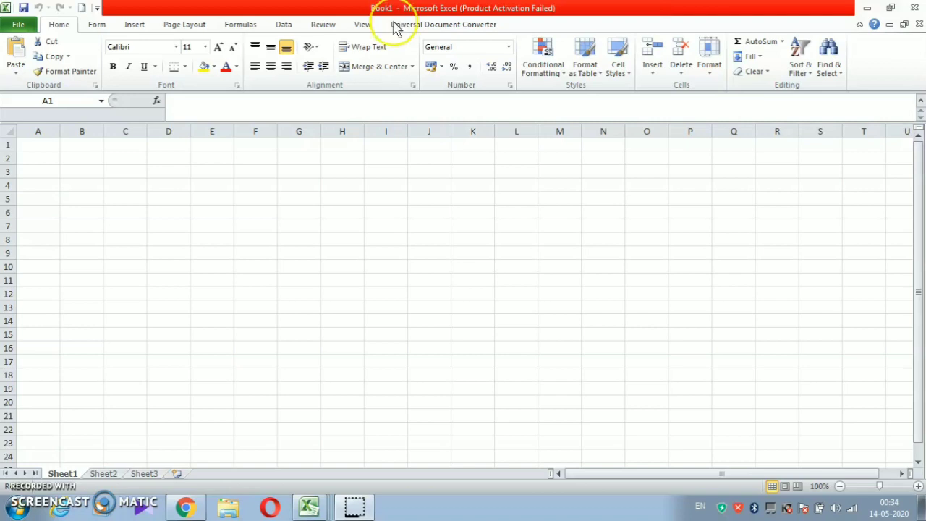
click(260, 156)
text(N)
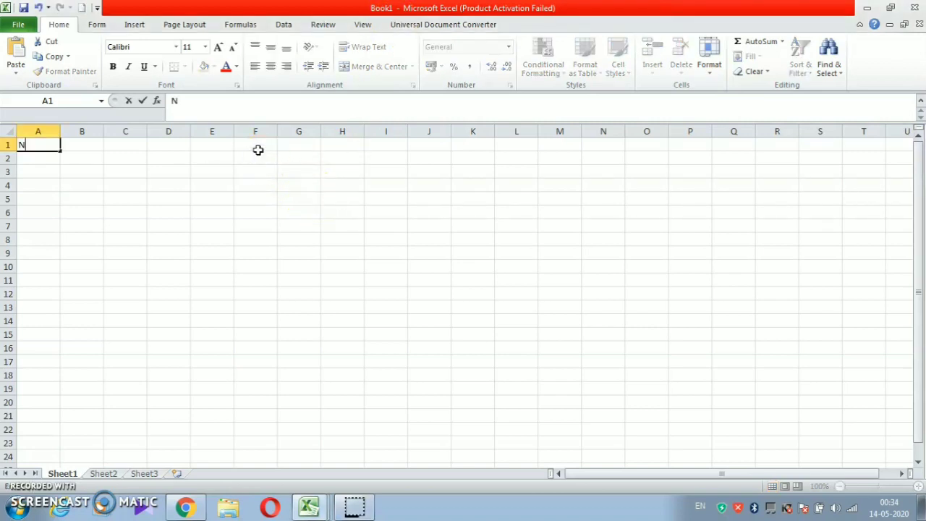
text(ame)
key(Tab)
text(c)
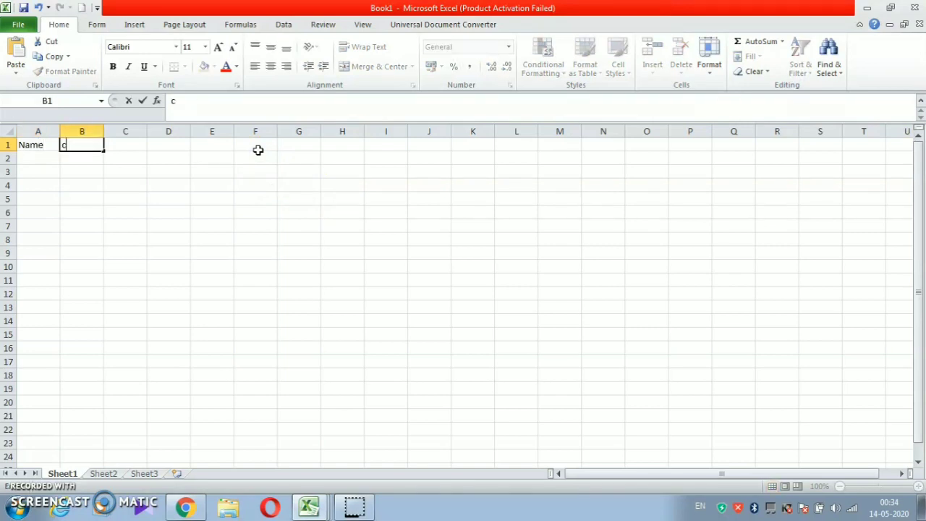
text(lass pho)
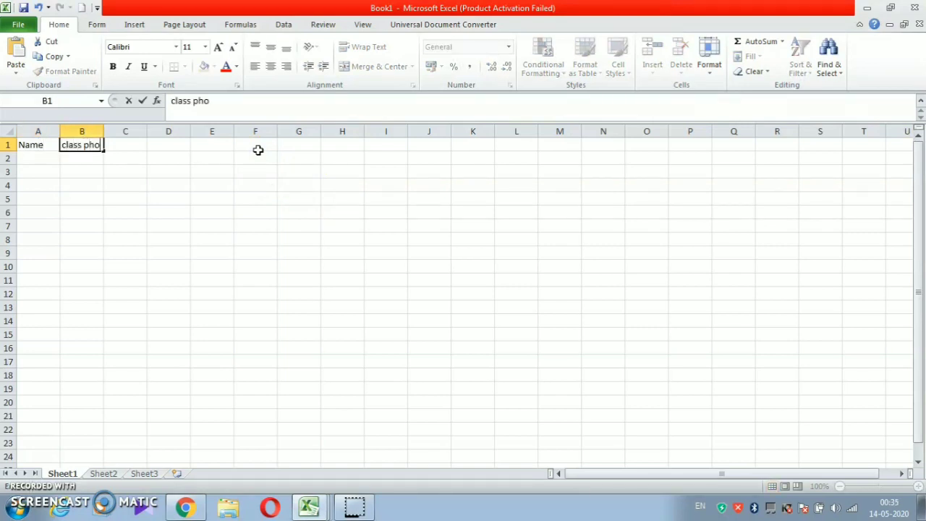
text(ne numbwe)
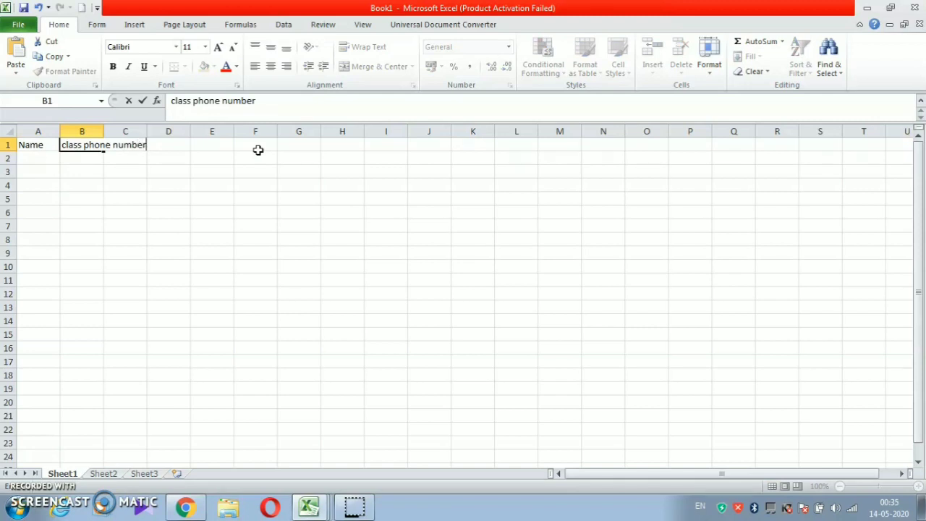
click(114, 181)
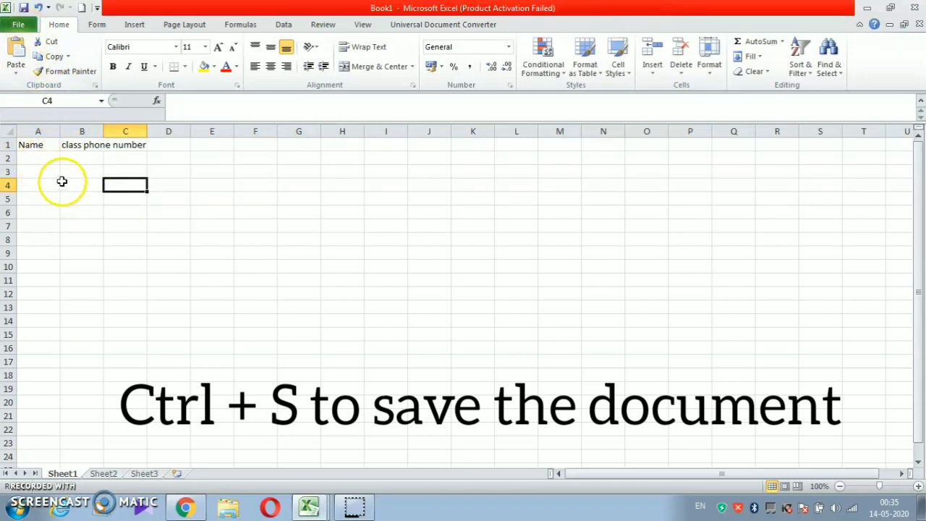
Save the new workbook to the Desktop as an Excel Workbook named name
key(ctrl+s)
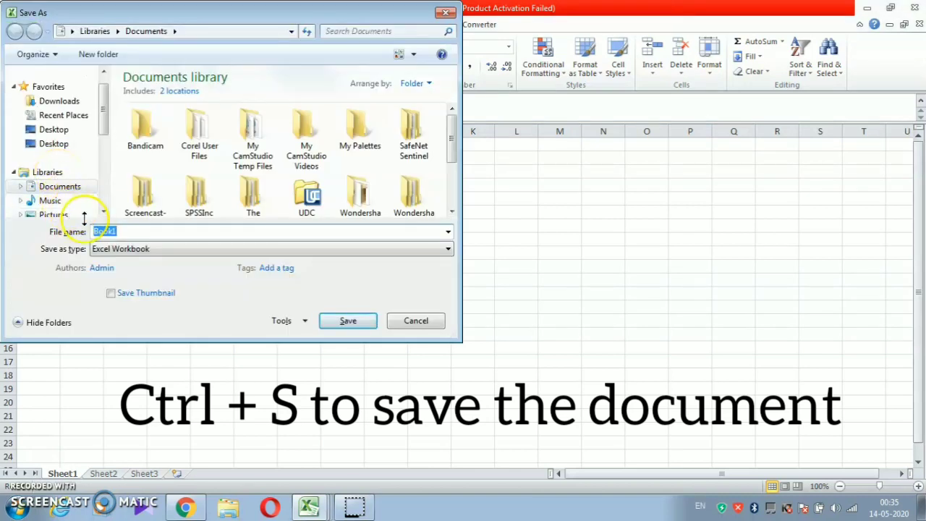
click(81, 144)
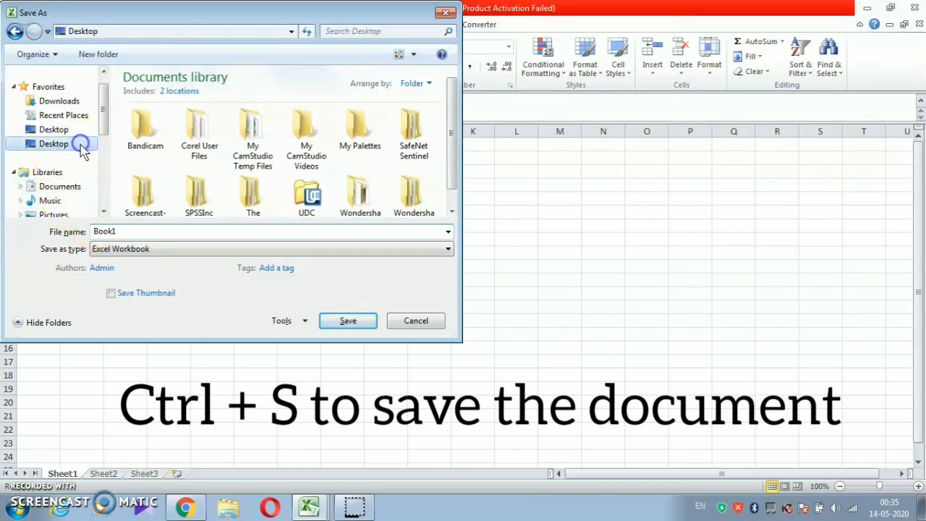
click(132, 230)
text(name)
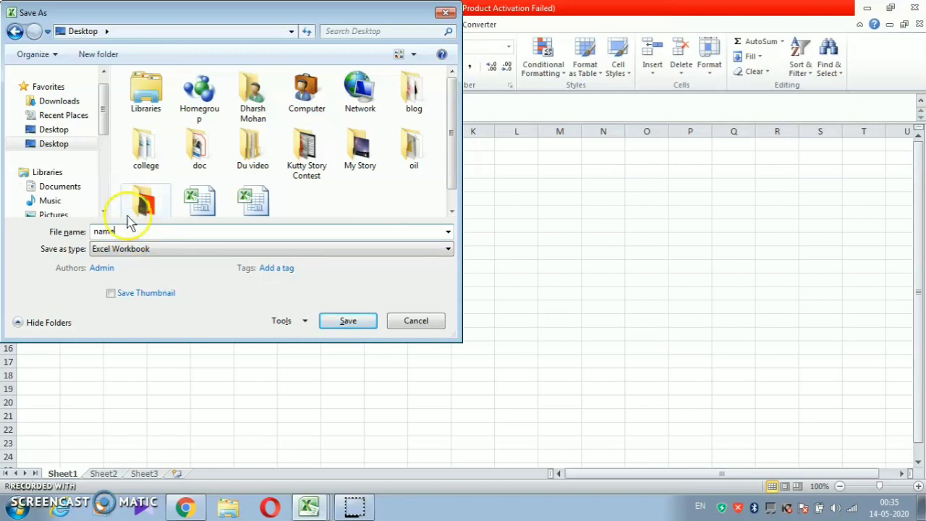
click(347, 323)
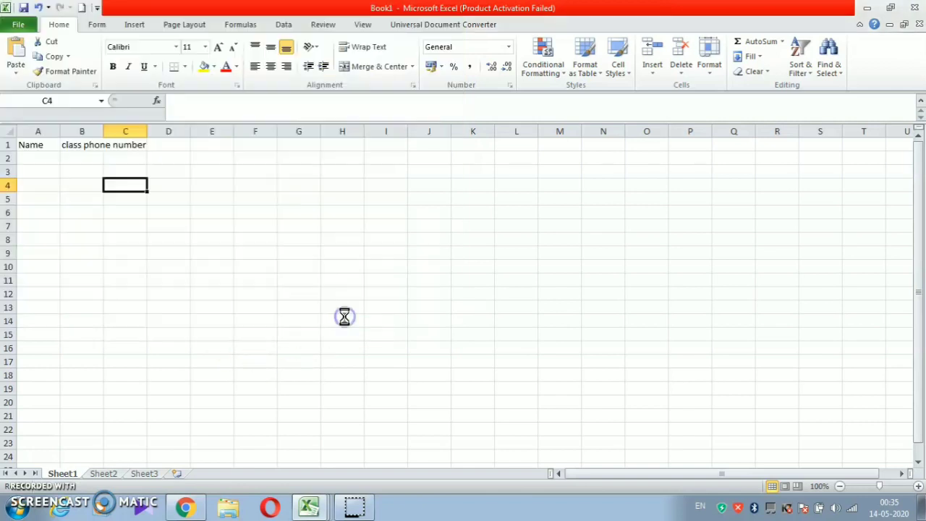